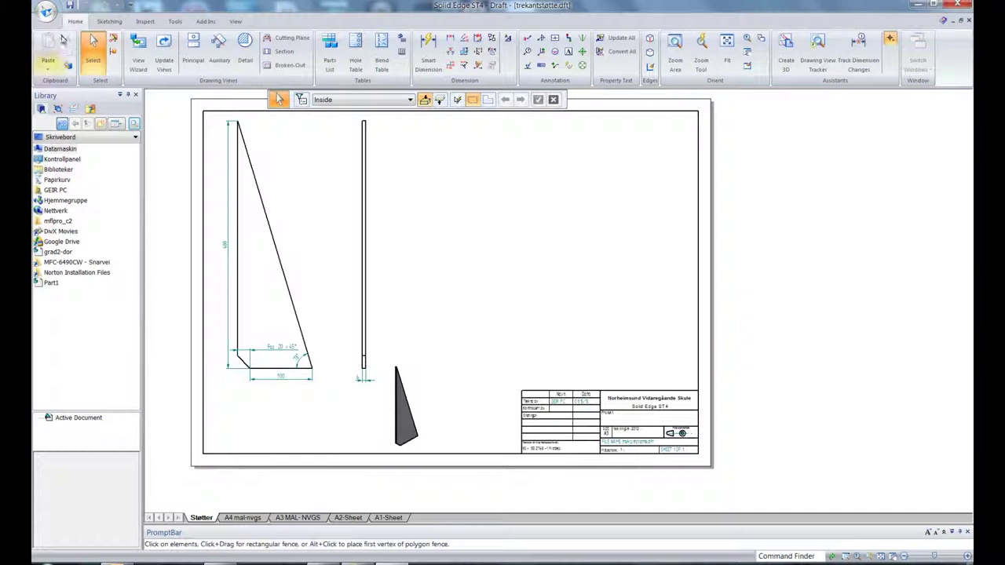
Step: Create a new ISO Part document and show its base reference planes
click(46, 11)
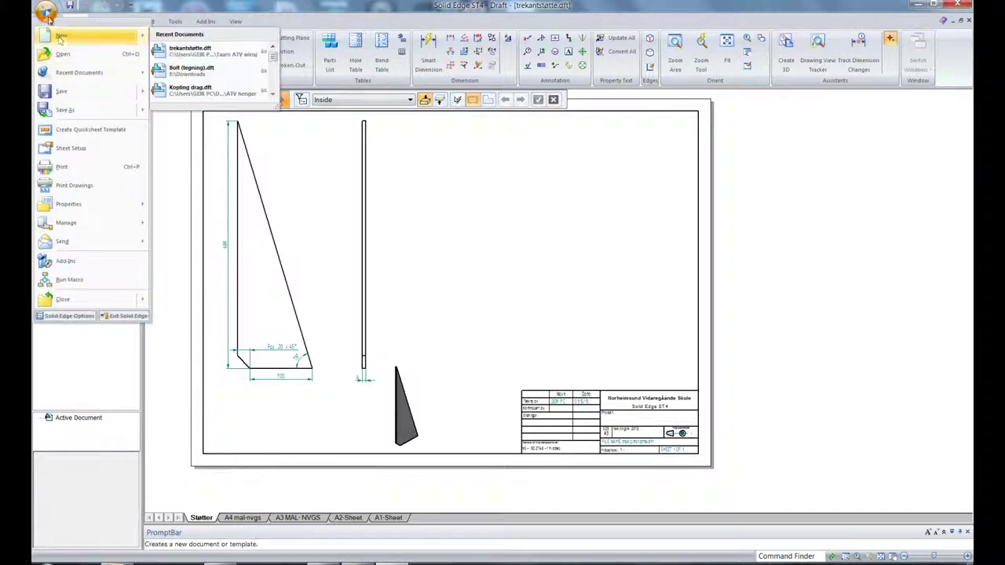
mouse_move(61, 39)
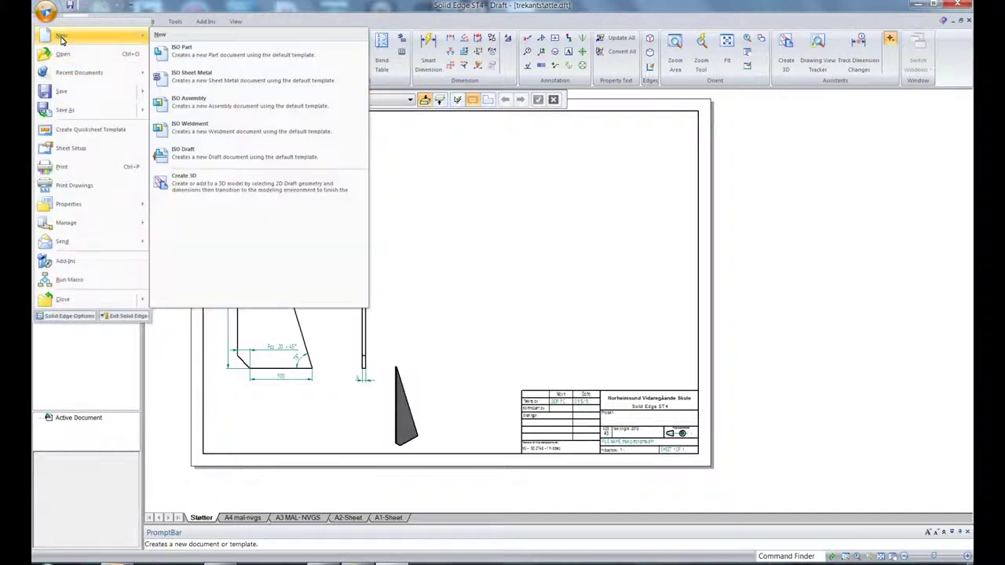
click(189, 52)
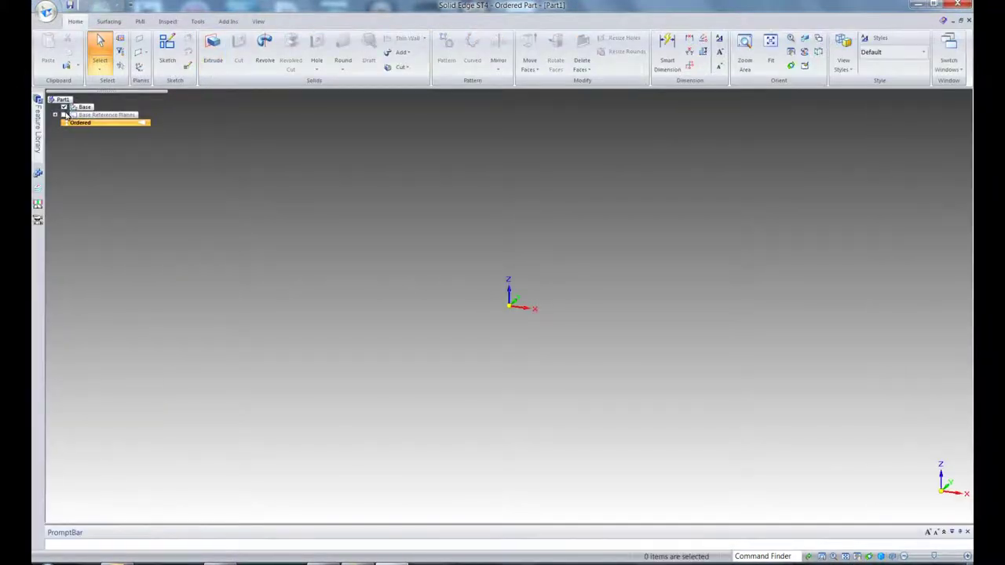
click(65, 115)
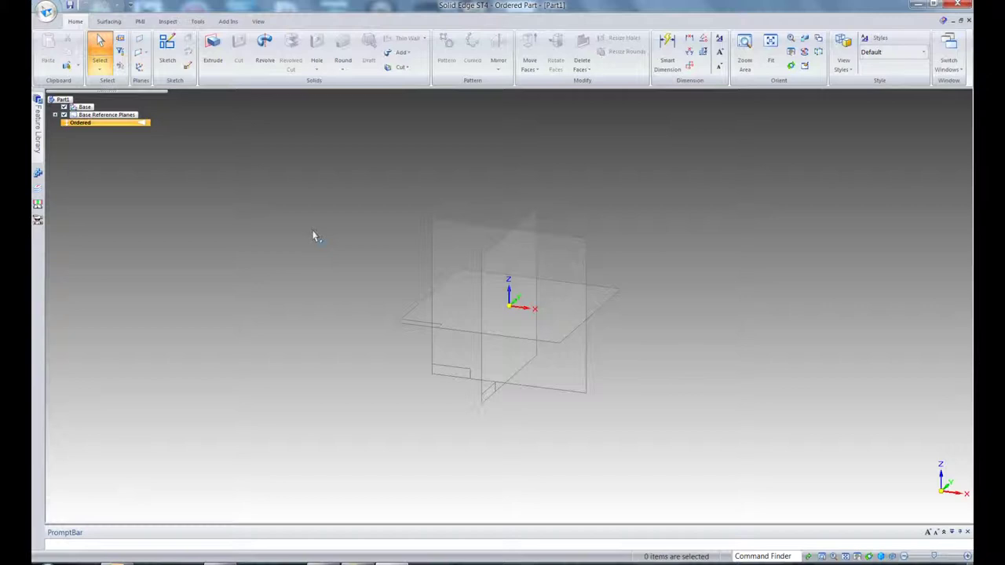
Step: Start an Extrude feature on the Right (yz) plane and sketch two nested rectangles around the origin
click(213, 54)
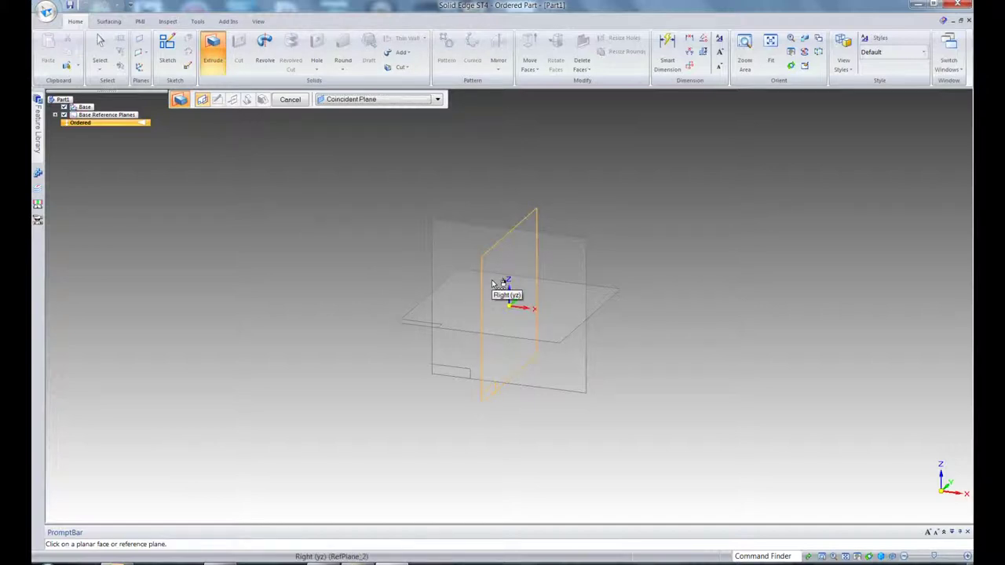
click(493, 282)
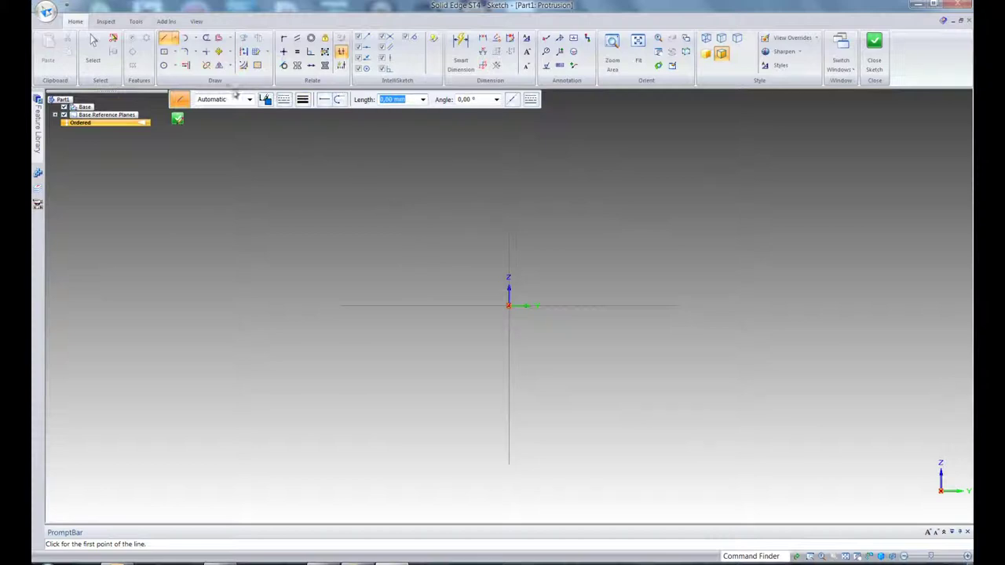
click(165, 55)
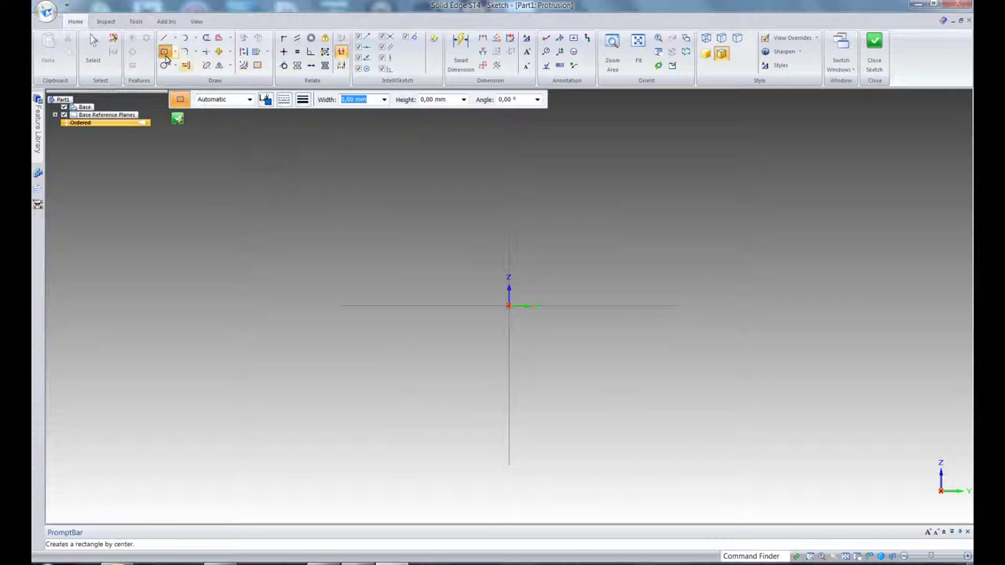
drag(459, 246, 556, 358)
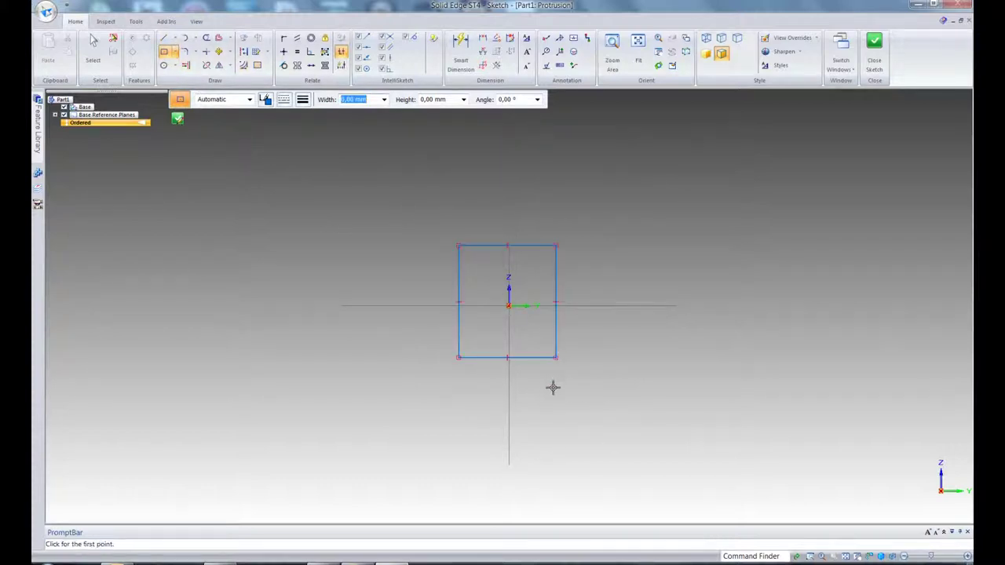
drag(469, 255, 545, 343)
scroll(460, 361, up, 2)
scroll(421, 349, up, 5)
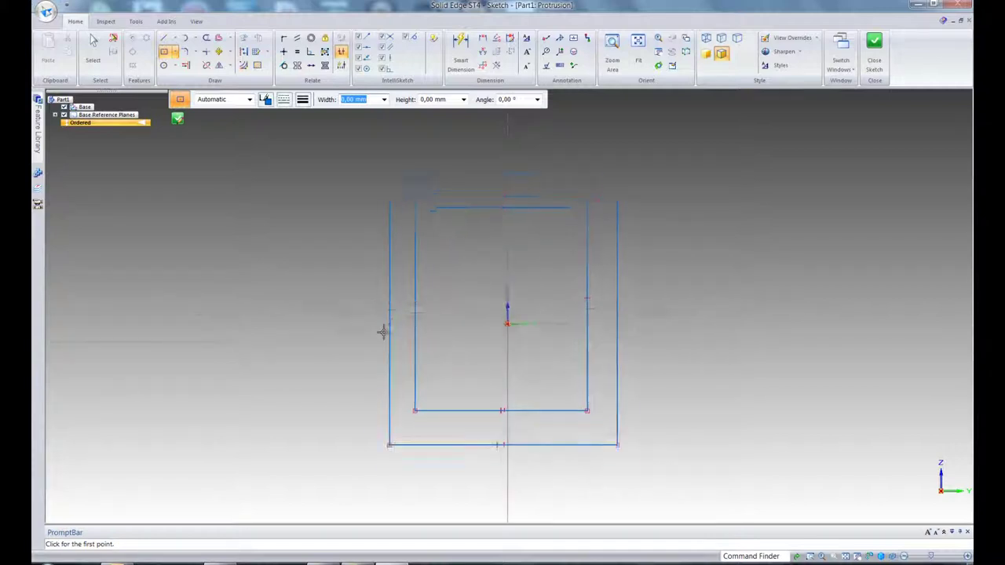
scroll(380, 328, down, 2)
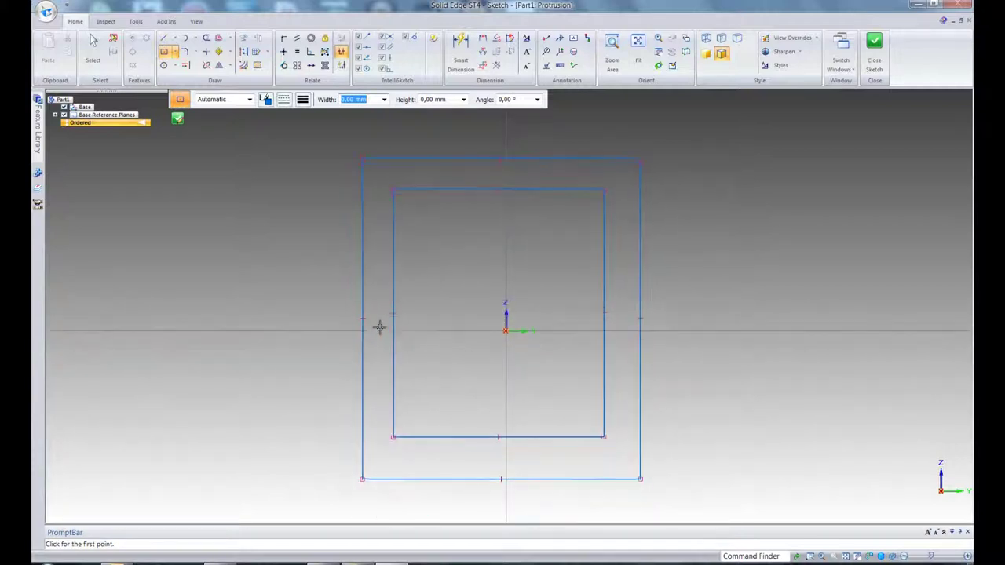
Step: Connect the top edge midpoints of the outer and inner rectangles to the vertical reference plane
click(284, 38)
click(502, 158)
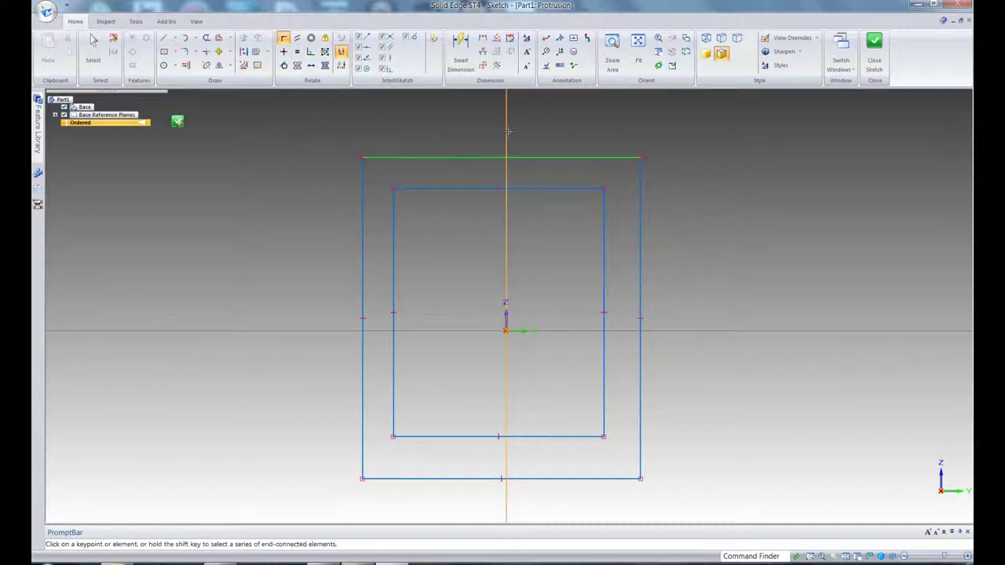
click(506, 131)
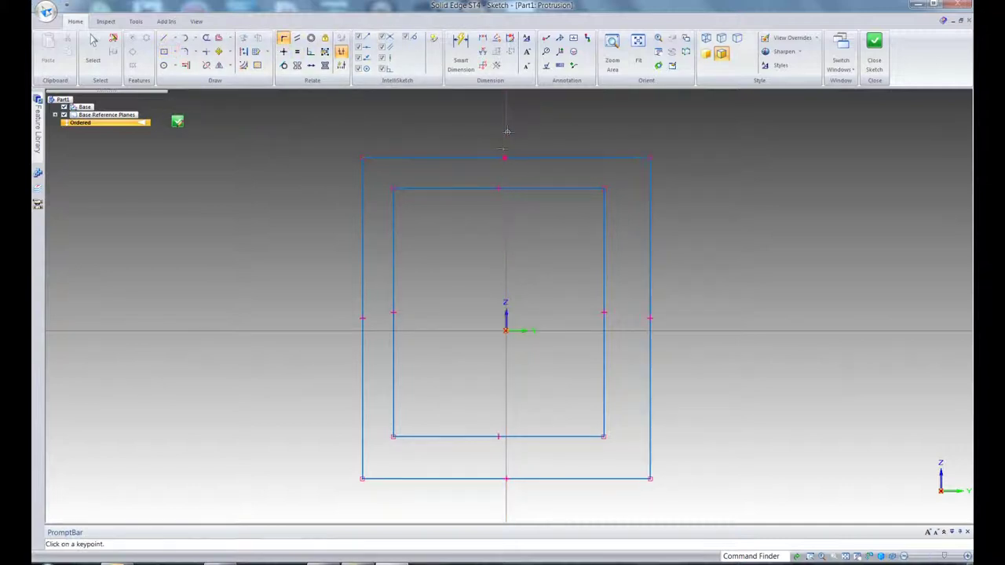
click(497, 187)
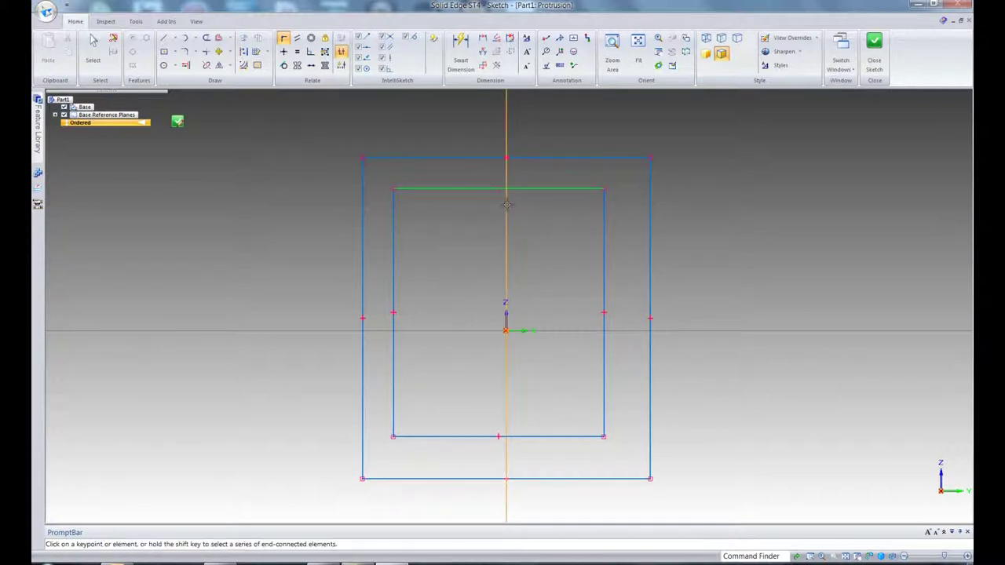
click(506, 205)
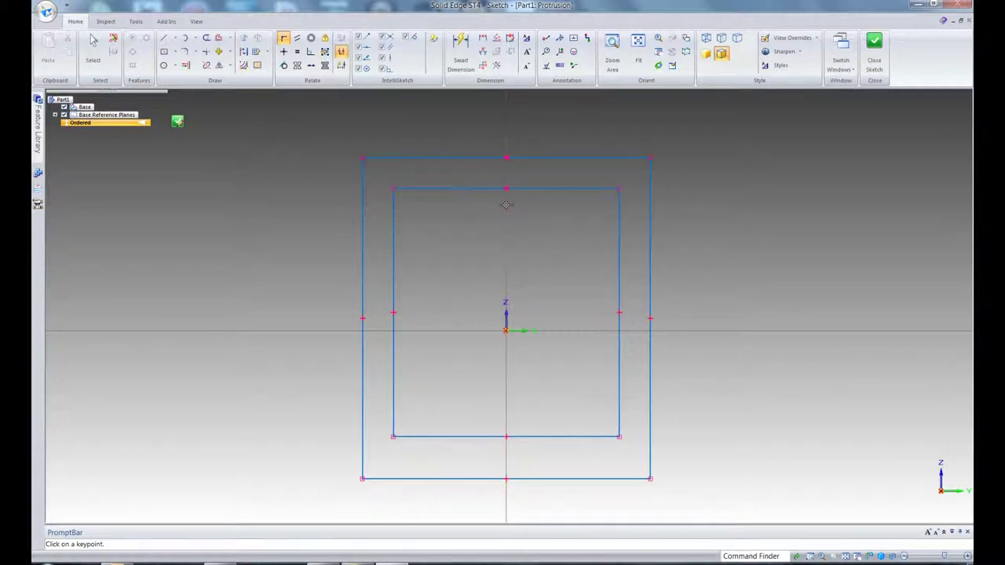
Step: Connect the left edge midpoints of the outer and inner rectangles to the horizontal reference plane
click(363, 317)
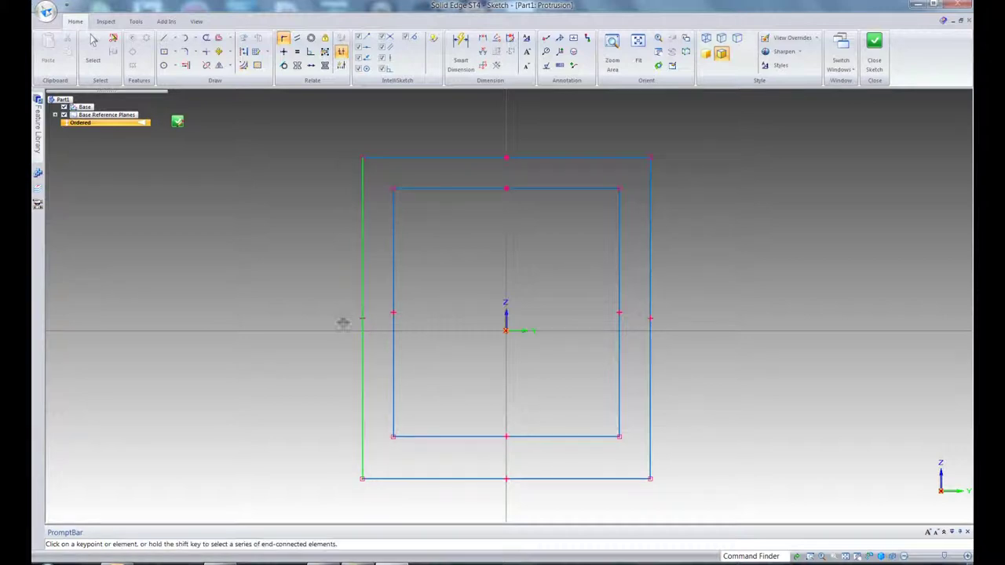
click(336, 331)
click(394, 314)
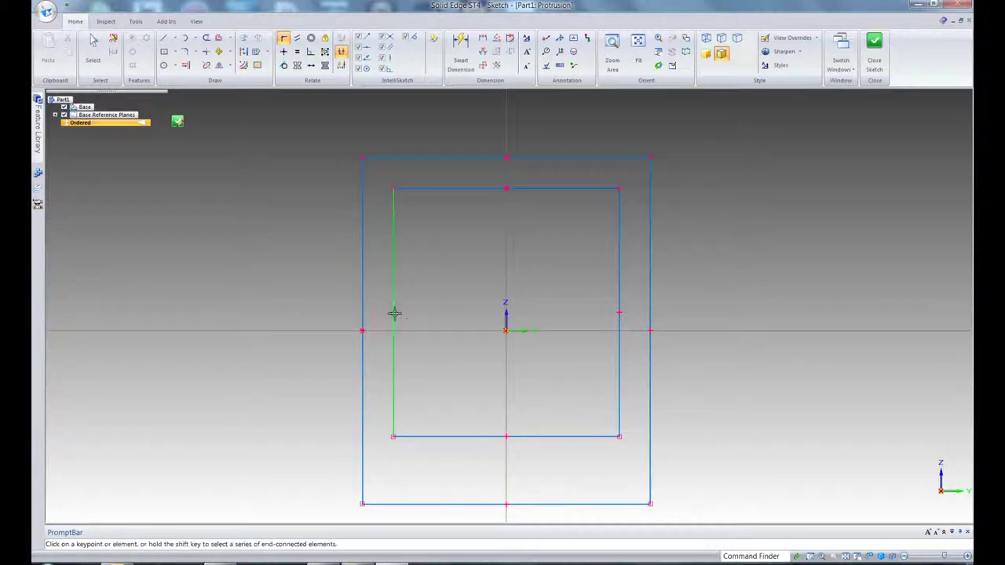
click(409, 331)
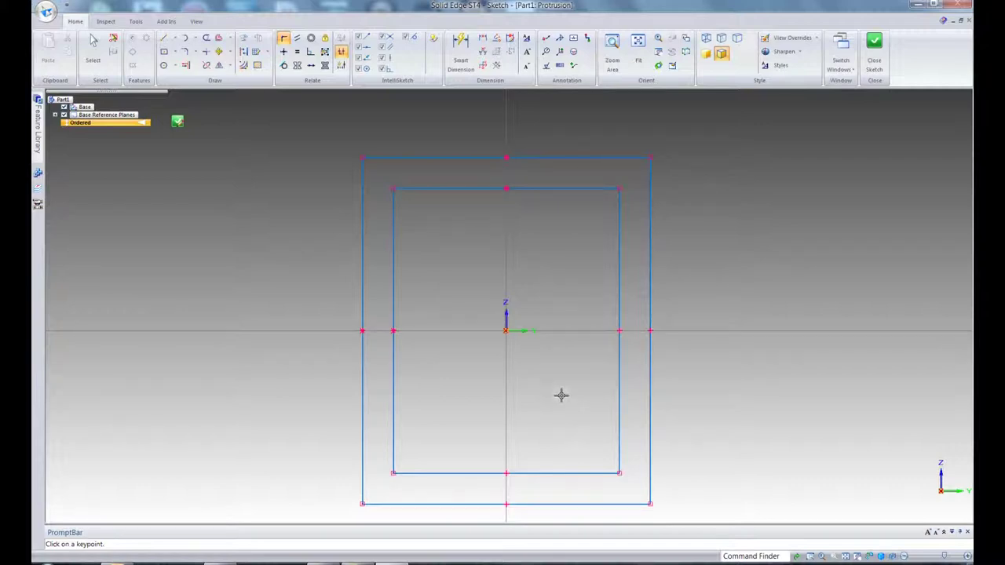
Step: Dimension the distance between the outer and inner rectangles' left edges as 3 mm
click(483, 40)
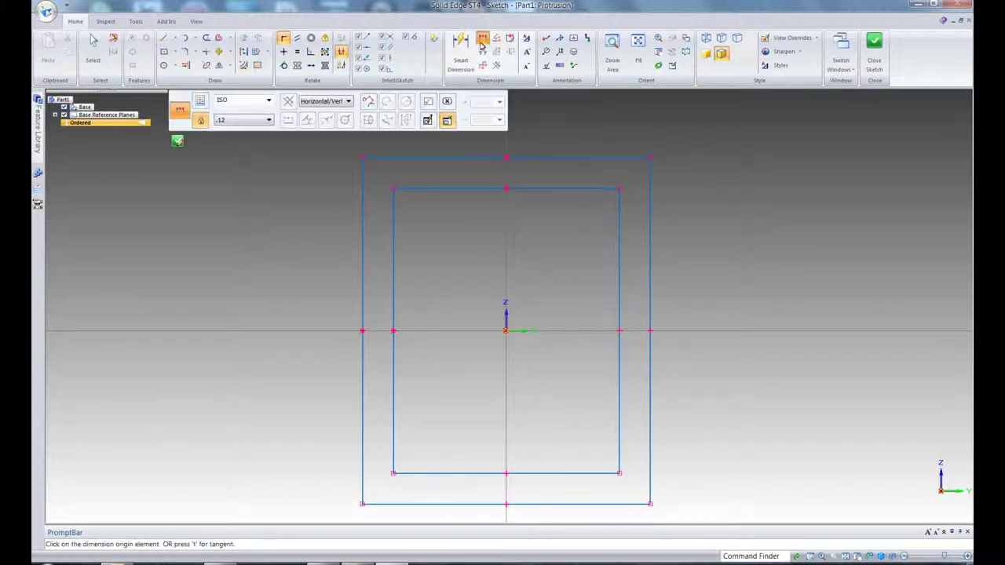
click(361, 278)
click(392, 279)
click(417, 283)
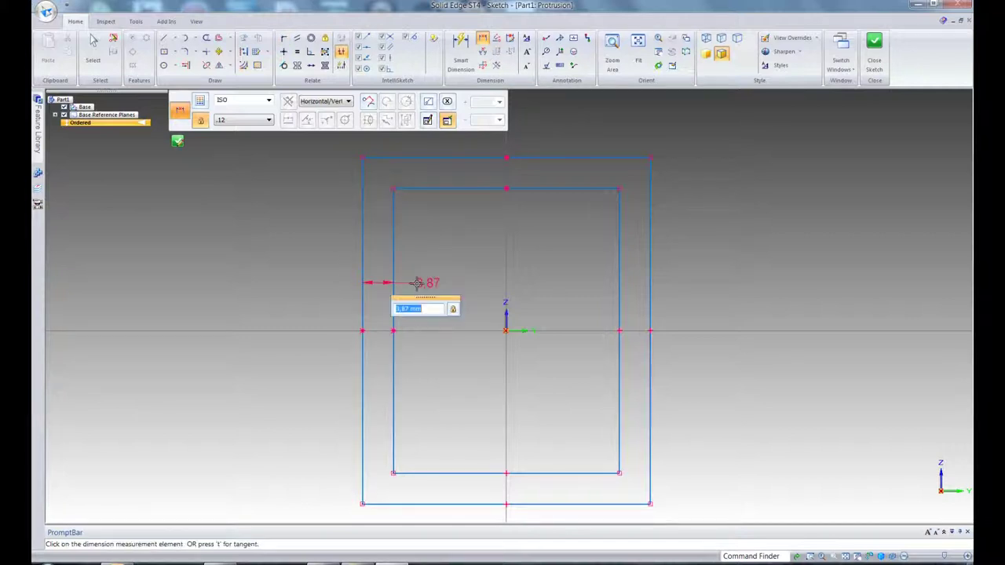
text(3)
key(Return)
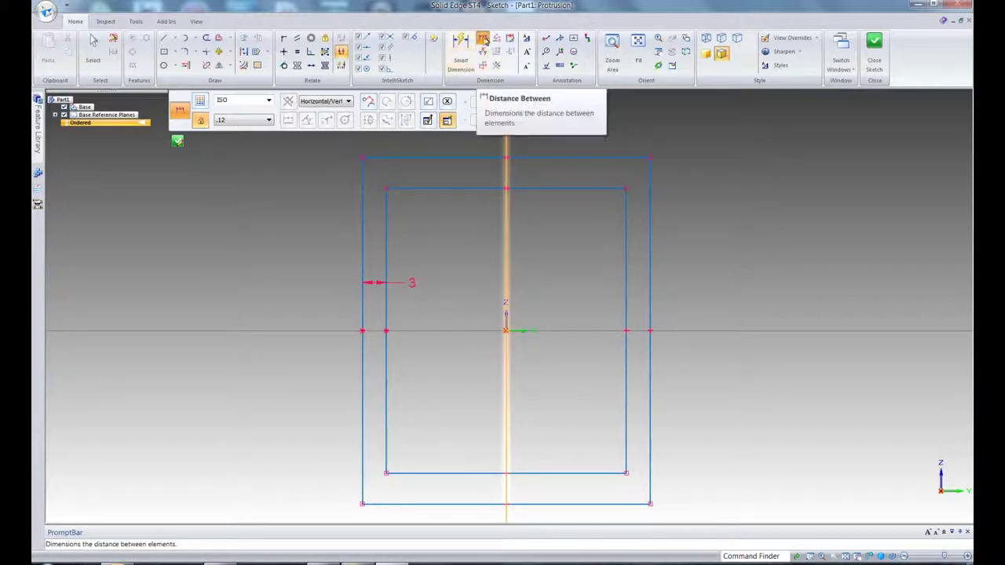
Step: Dimension the distance between the outer and inner rectangles' top edges as 3 mm
click(484, 40)
click(546, 157)
click(546, 188)
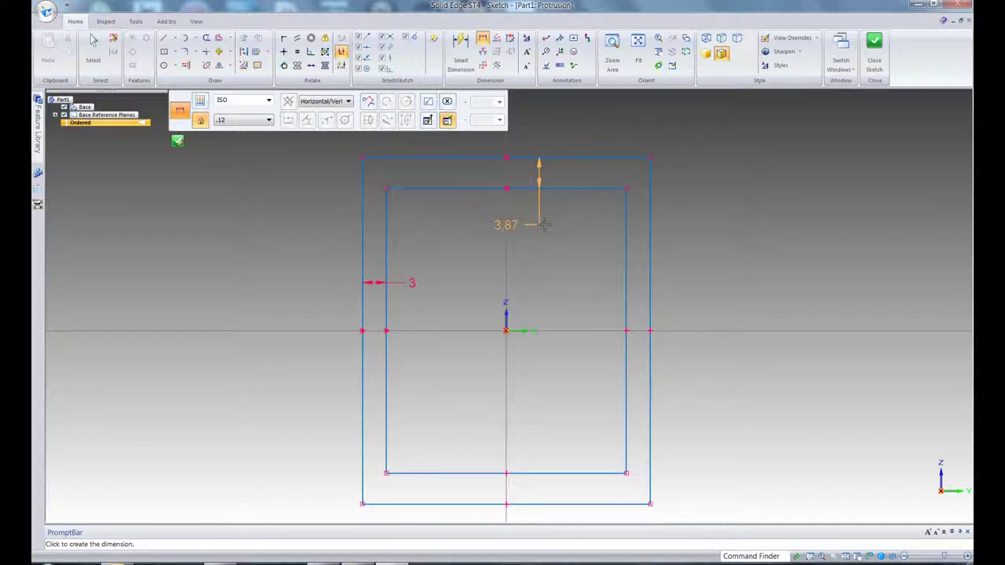
click(582, 231)
text(3)
key(Return)
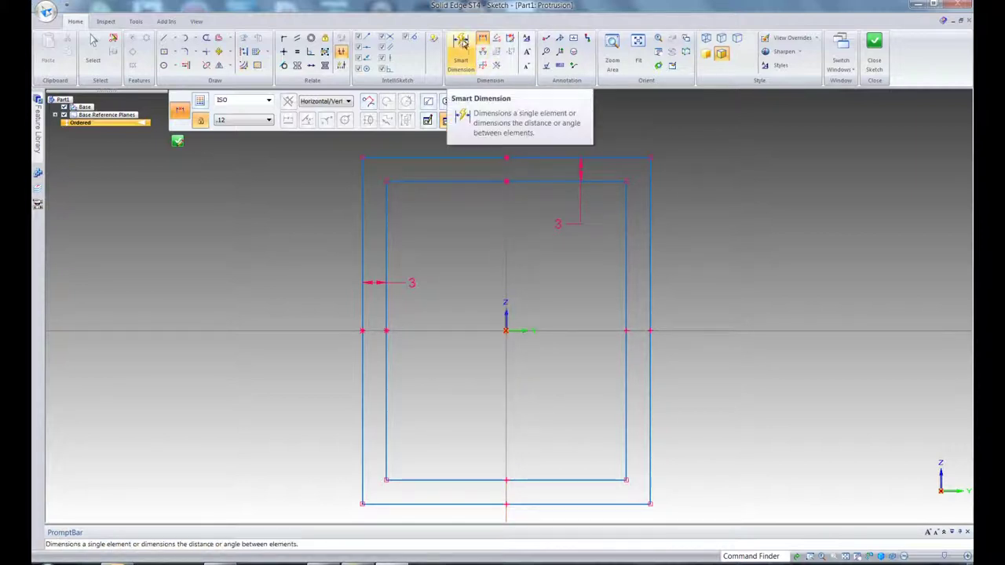
Step: Dimension the outer rectangle's height as 40 mm with Smart Dimension and dismiss the e-mail notification
click(461, 43)
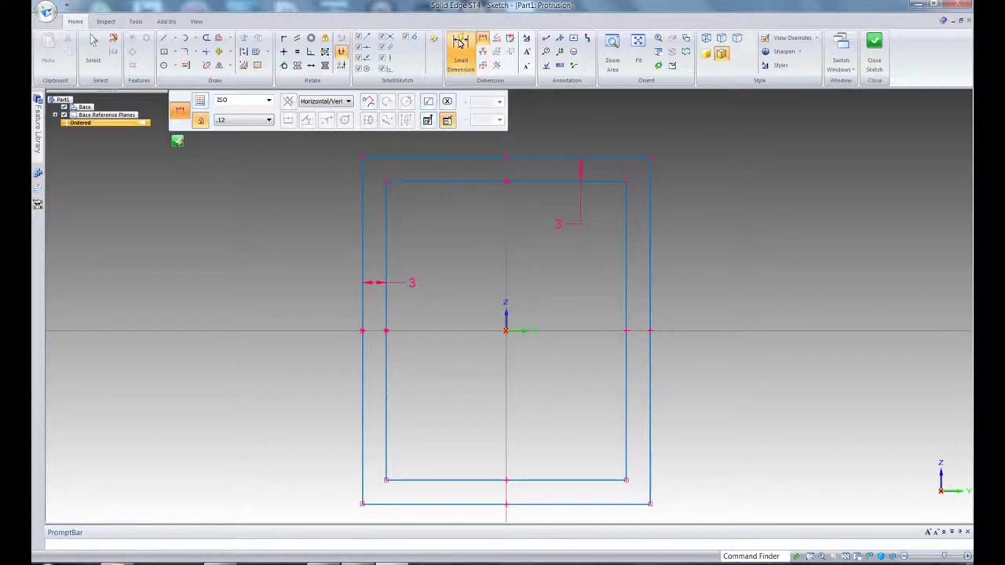
click(360, 259)
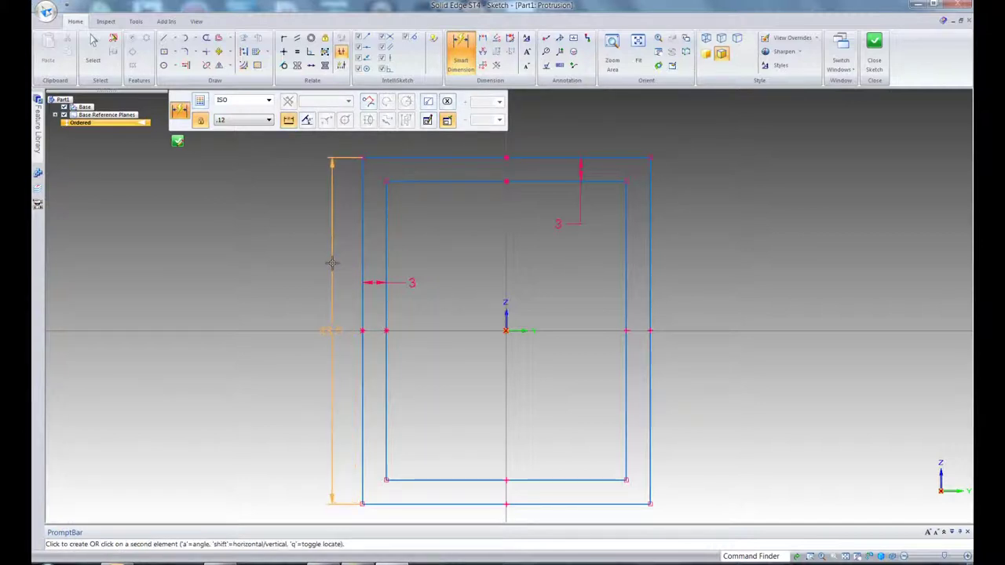
click(331, 264)
text(4)
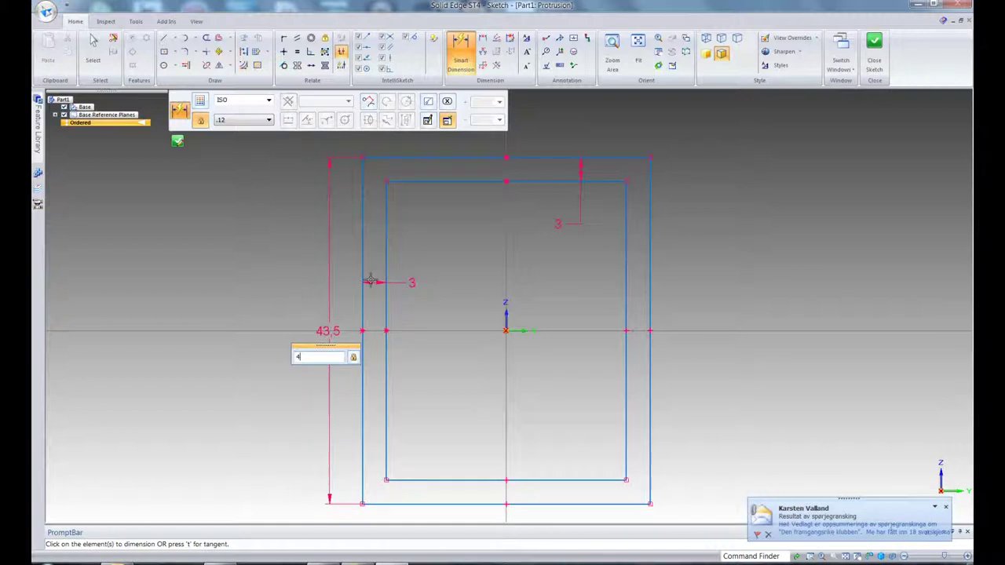
text(0)
key(Return)
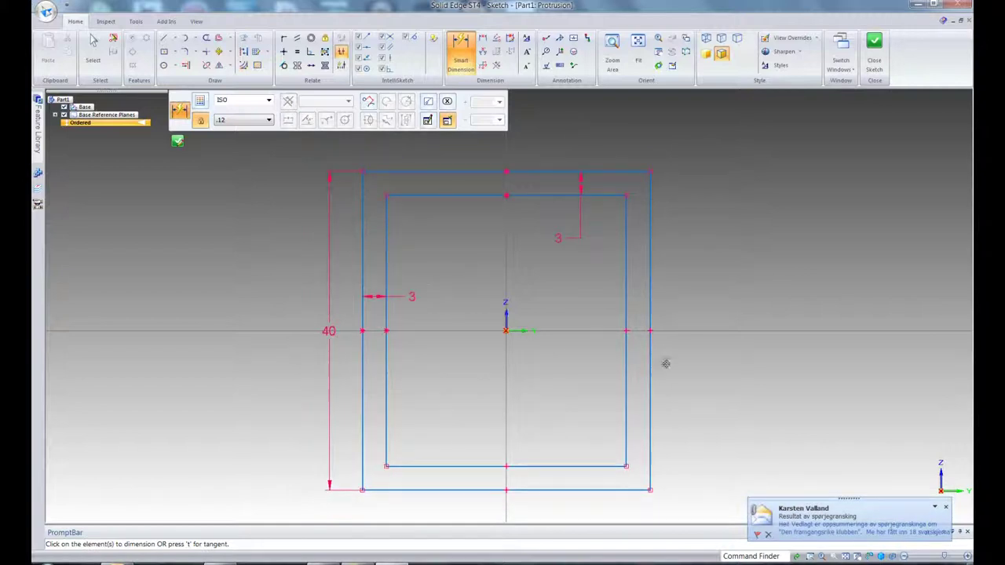
click(947, 509)
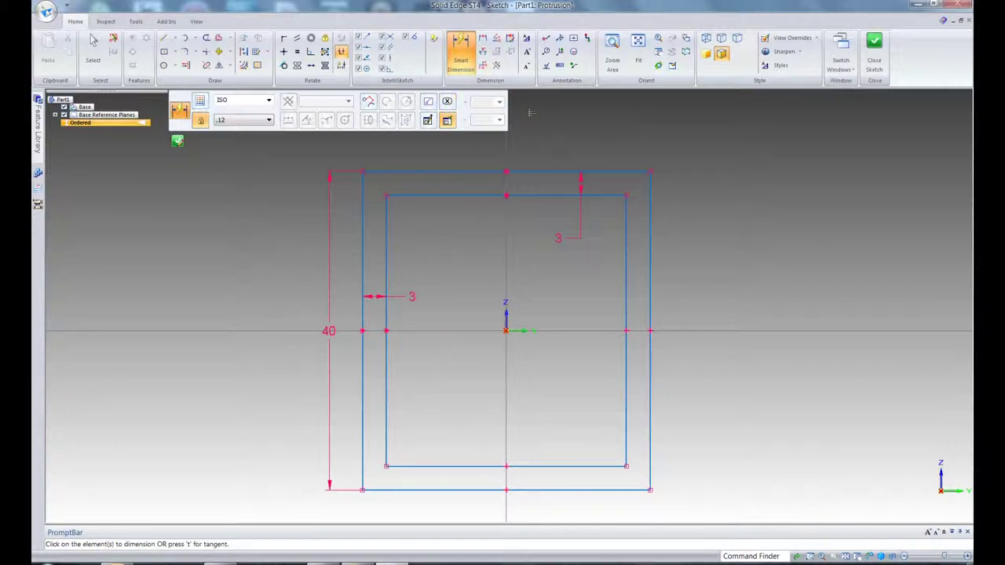
Step: Dimension the outer rectangle's width as 40 mm
click(550, 171)
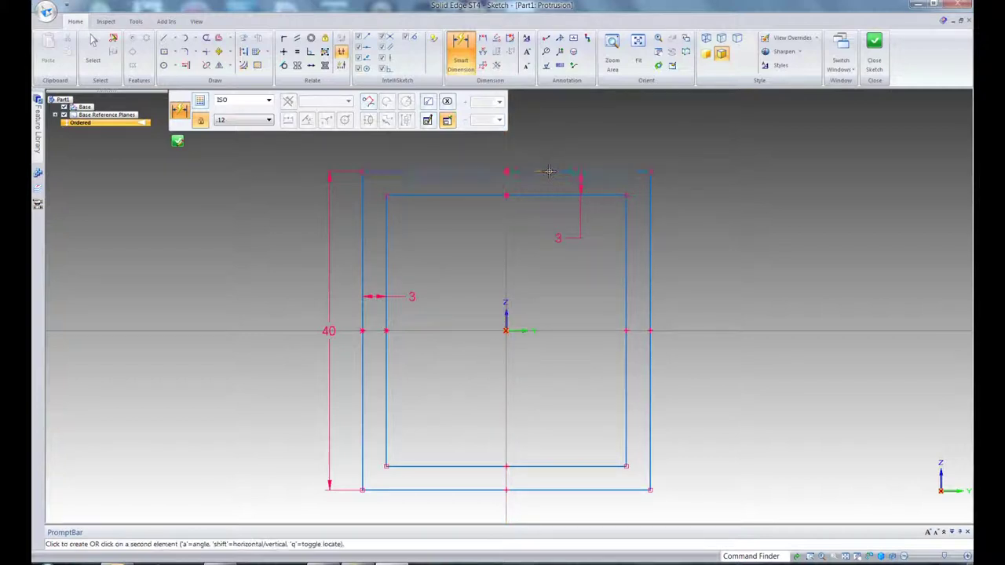
click(556, 146)
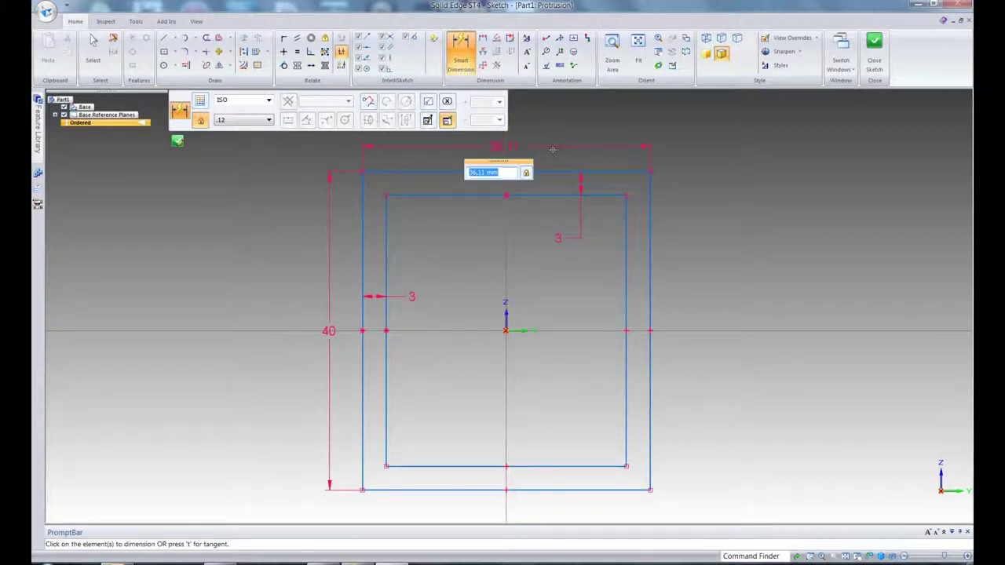
text(40)
key(Return)
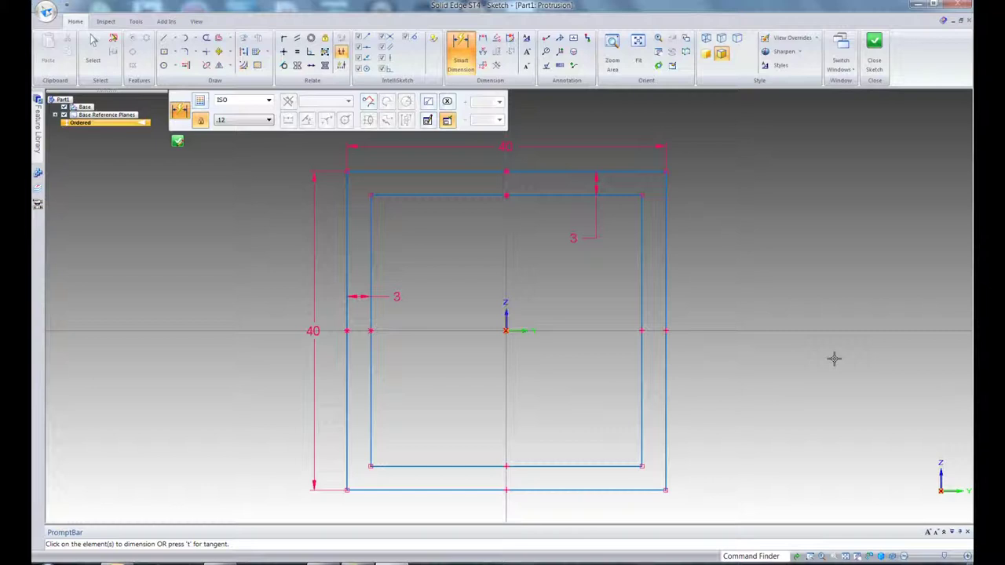
Step: Close the sketch and extrude the hollow square profile with a symmetric extent about the sketch plane, finishing the feature
click(874, 49)
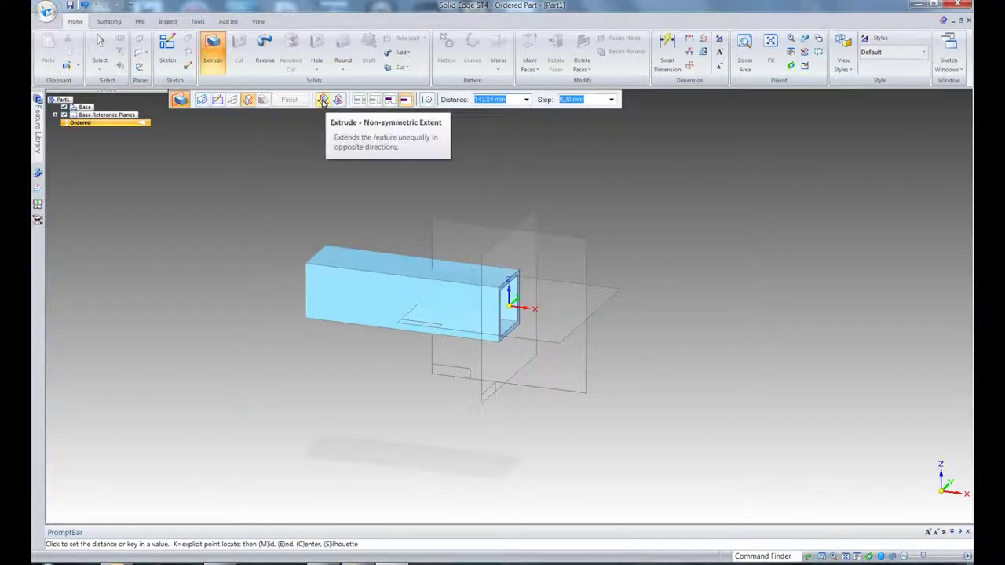
click(323, 100)
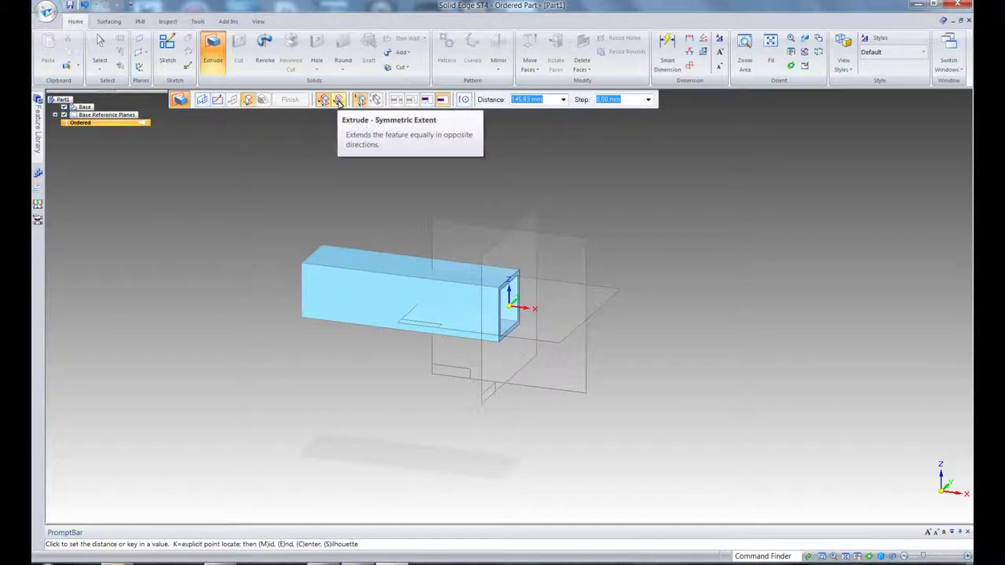
click(338, 100)
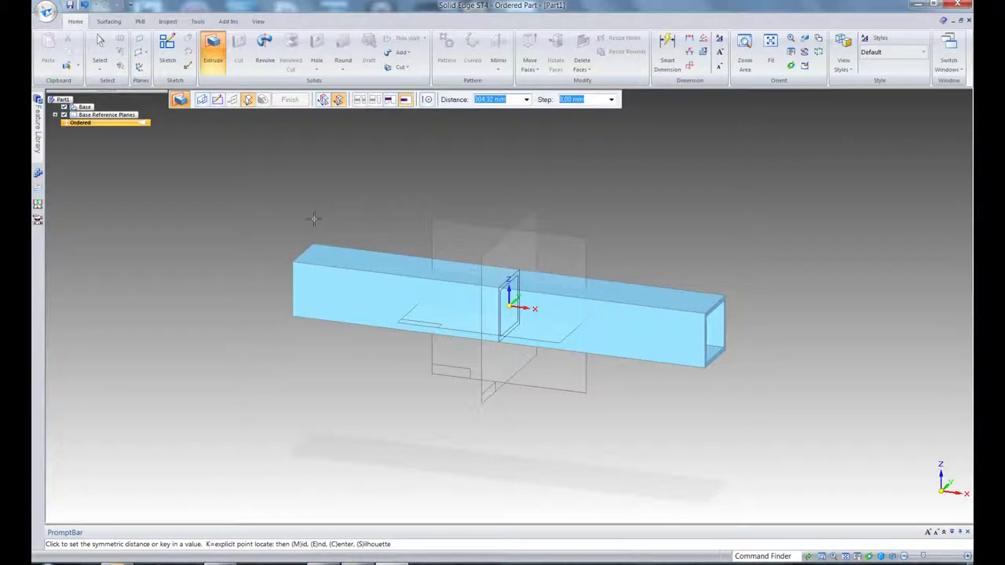
text(3)
text(00)
key(Return)
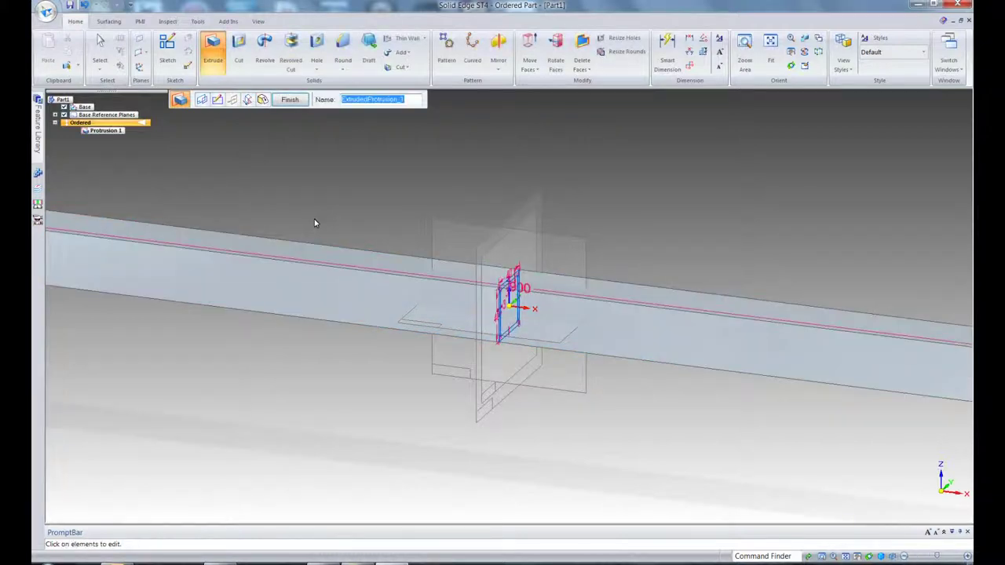
click(297, 100)
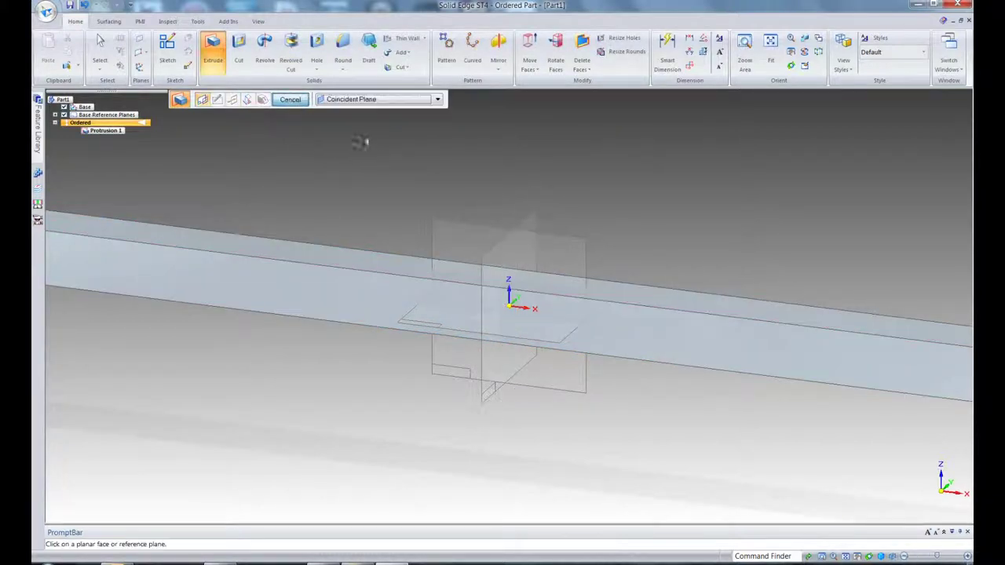
Step: Round the four inner lengthwise edges of the hollow square tube with a 3 mm radius
key(ctrl+shift+a)
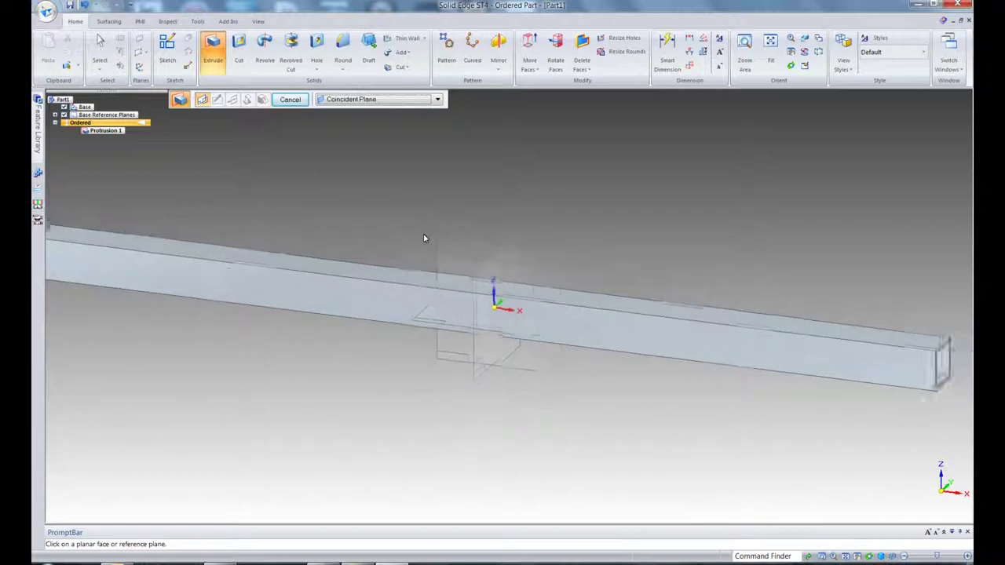
key(ctrl+i)
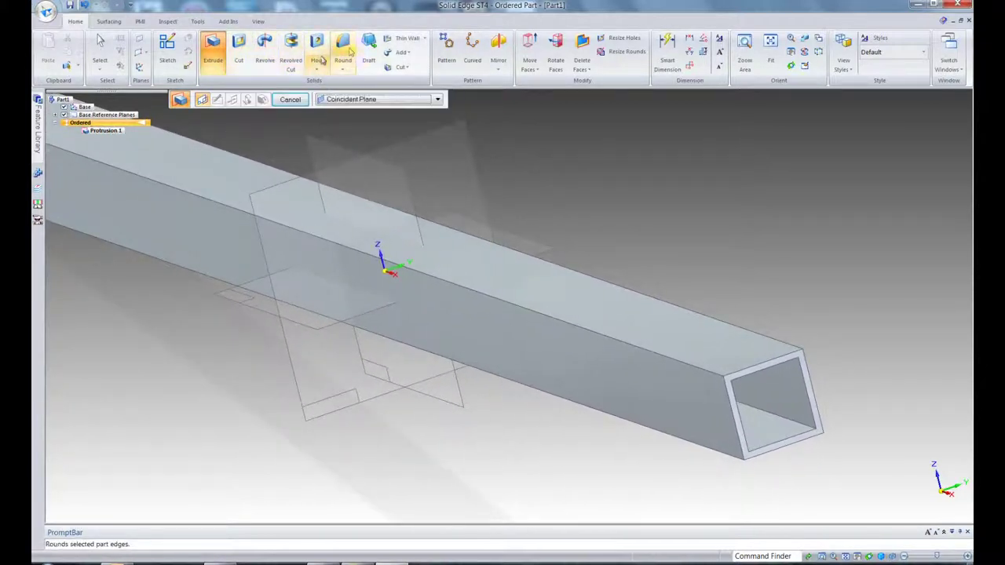
click(349, 53)
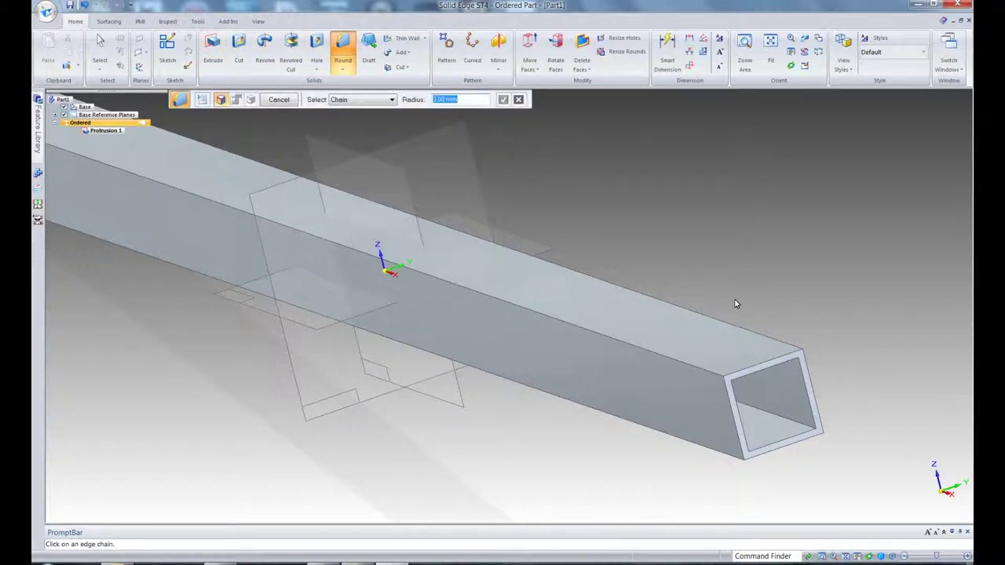
click(798, 426)
click(793, 429)
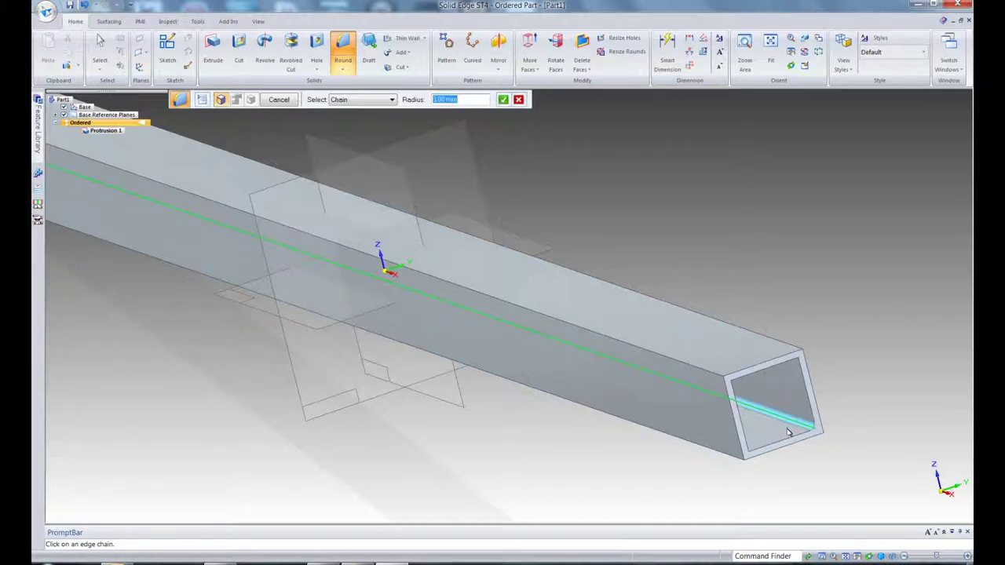
middle_drag(789, 389, 267, 382)
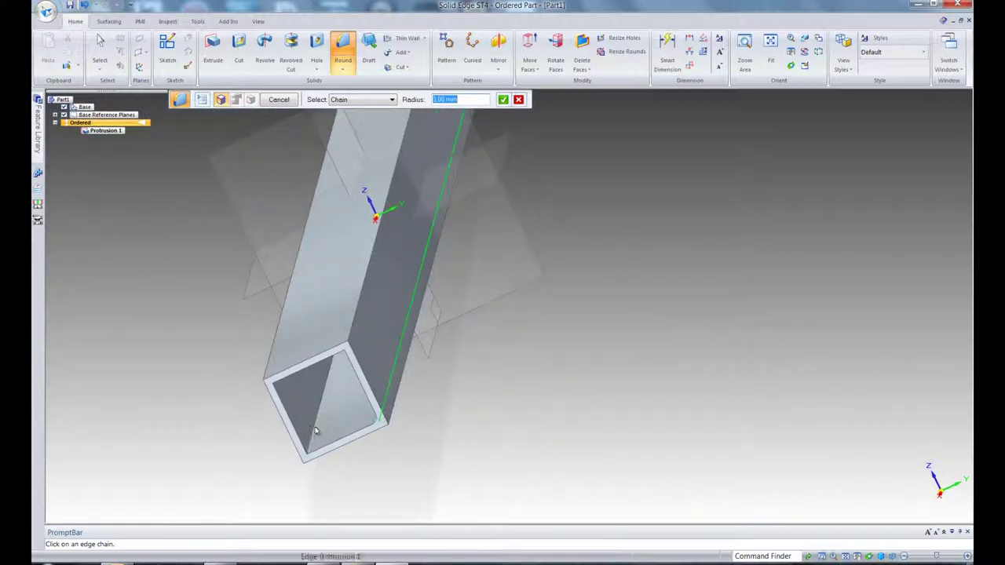
middle_drag(317, 432, 365, 201)
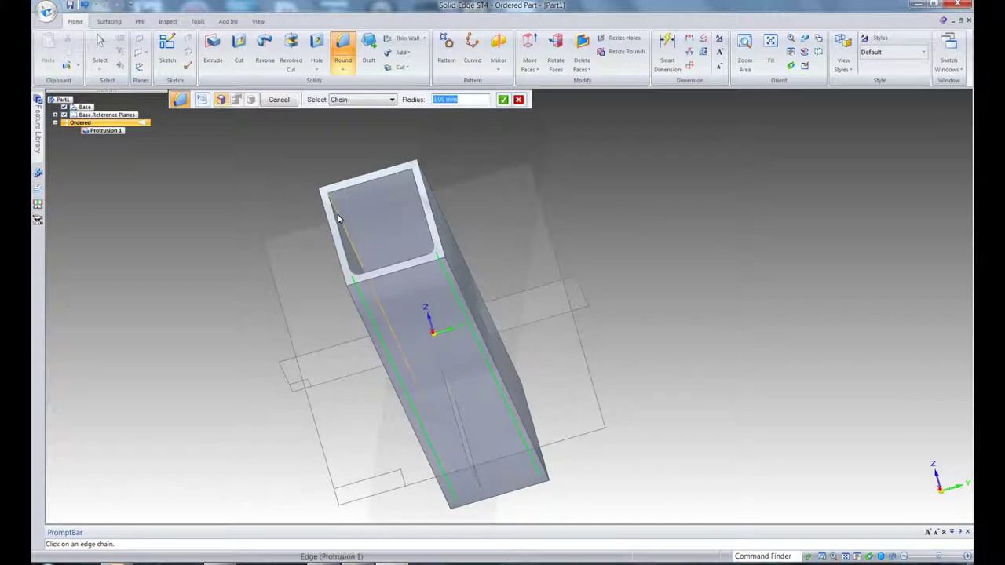
middle_drag(385, 240, 582, 255)
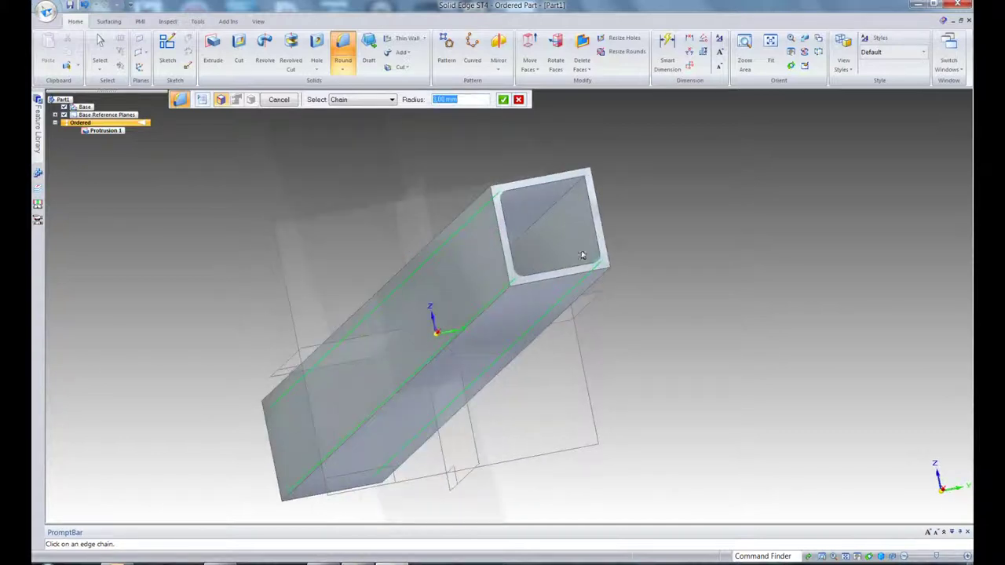
click(581, 192)
middle_drag(581, 193, 653, 240)
text(3)
click(503, 100)
middle_drag(834, 394, 810, 245)
middle_drag(773, 296, 515, 169)
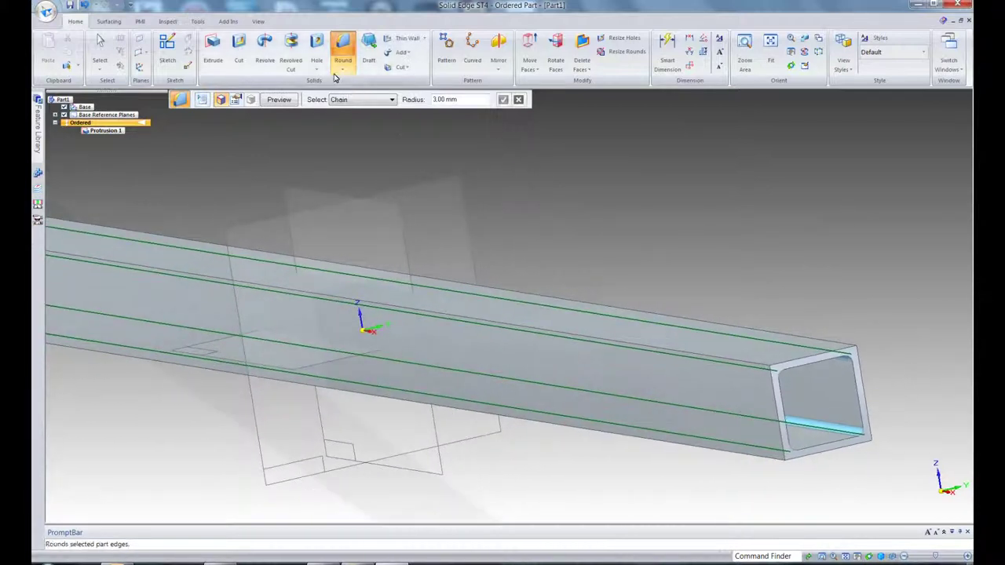
click(350, 48)
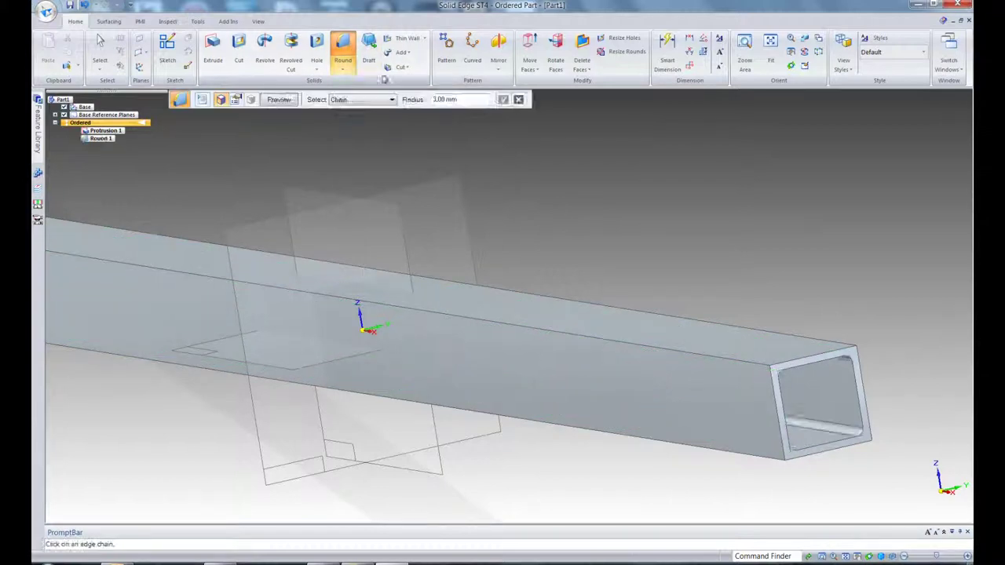
drag(471, 100, 431, 100)
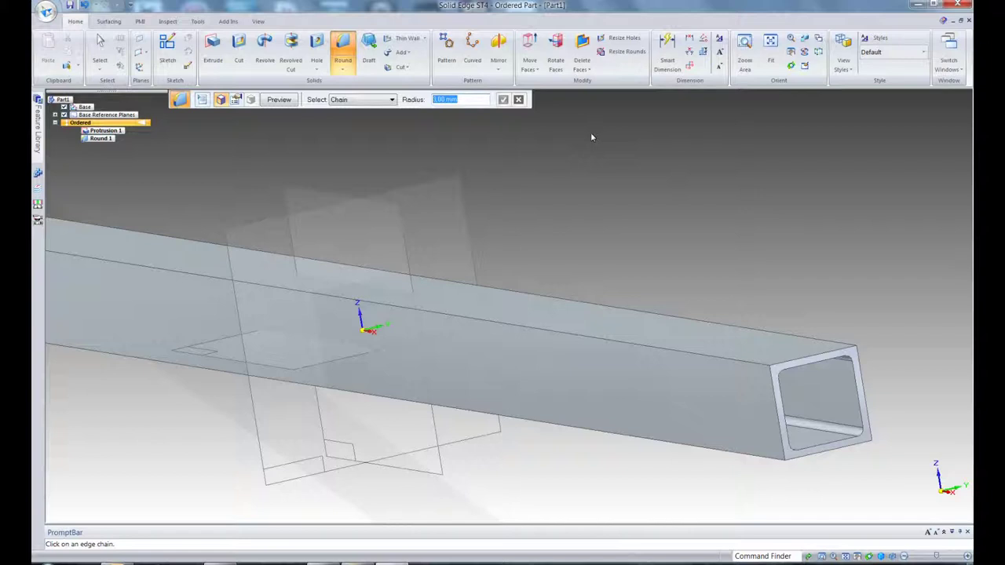
text(2)
key(Return)
click(741, 362)
middle_drag(721, 401, 712, 348)
click(809, 355)
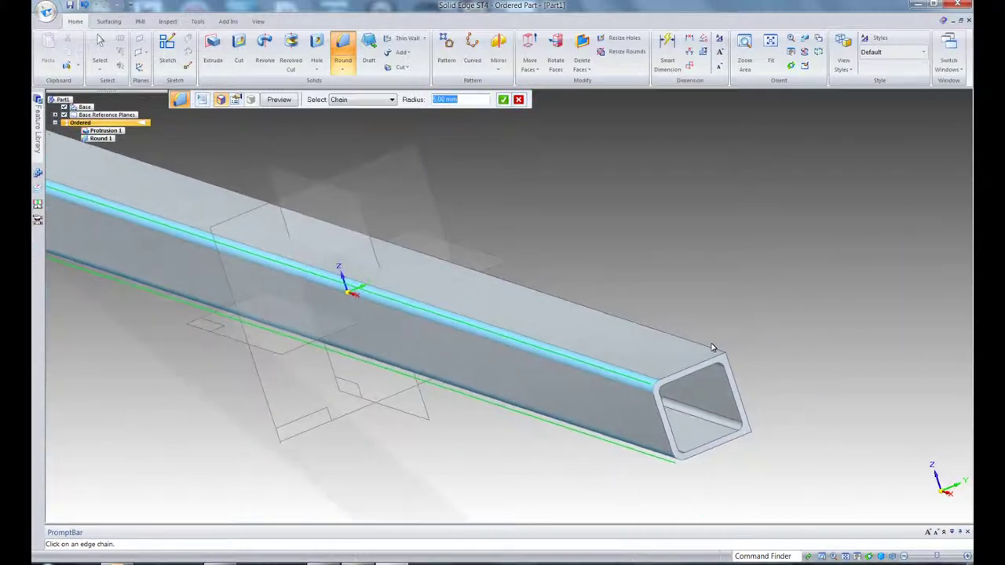
click(709, 347)
middle_drag(777, 354, 386, 205)
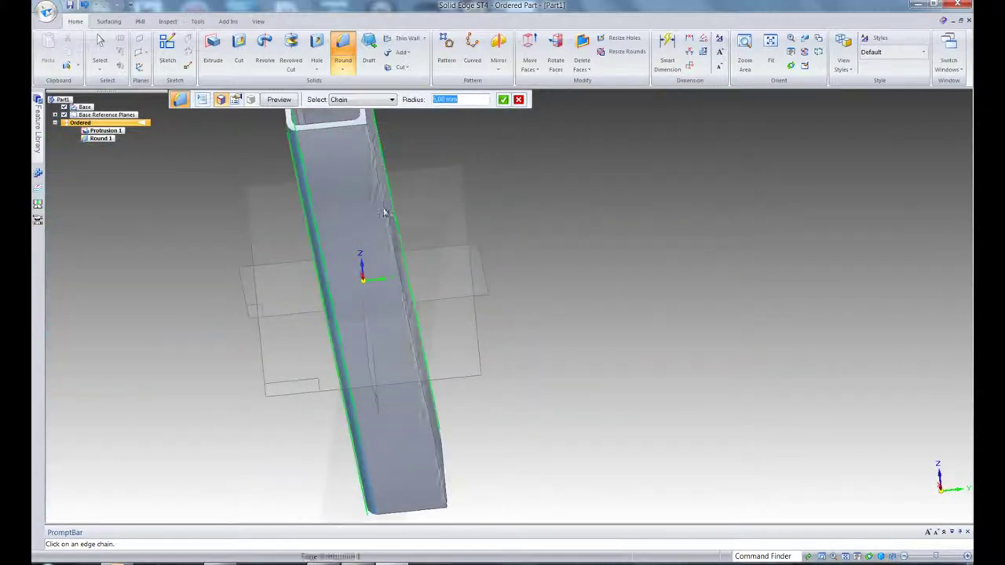
click(383, 214)
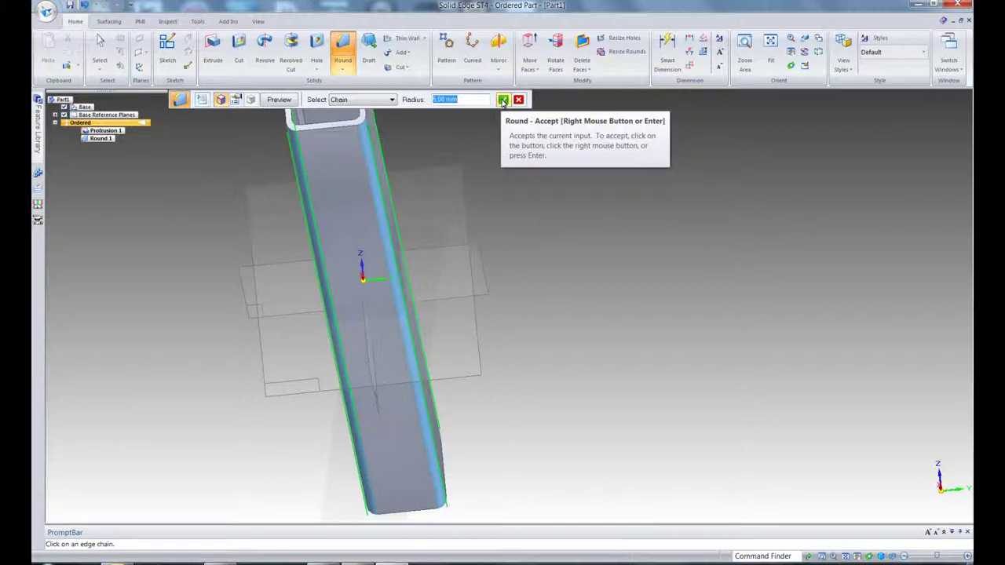
click(503, 99)
middle_drag(550, 175, 636, 236)
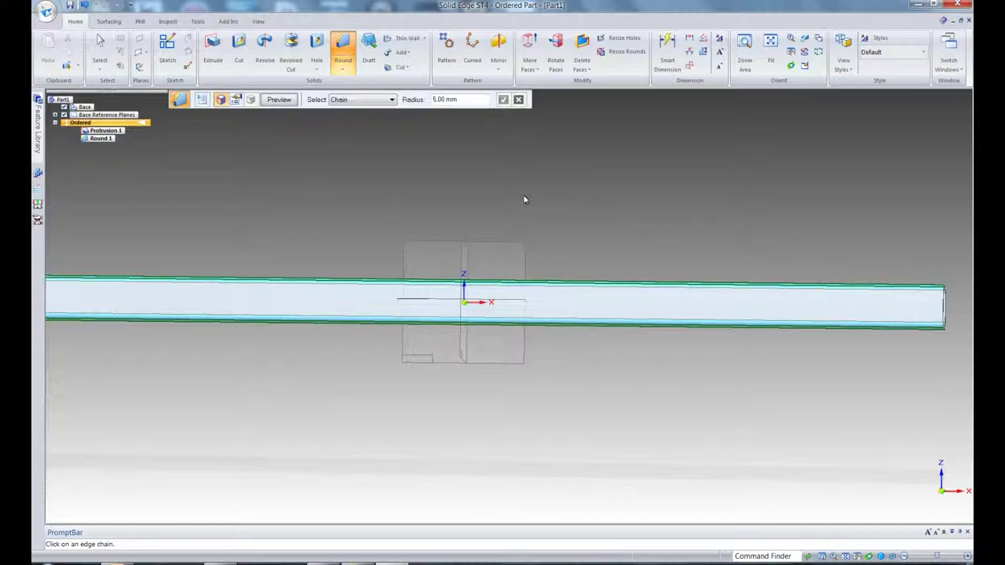
key(Escape)
Step: Round the four outer lengthwise edges of the tube with a 5 mm radius and finish the feature
middle_drag(661, 226, 581, 251)
scroll(640, 290, up, 2)
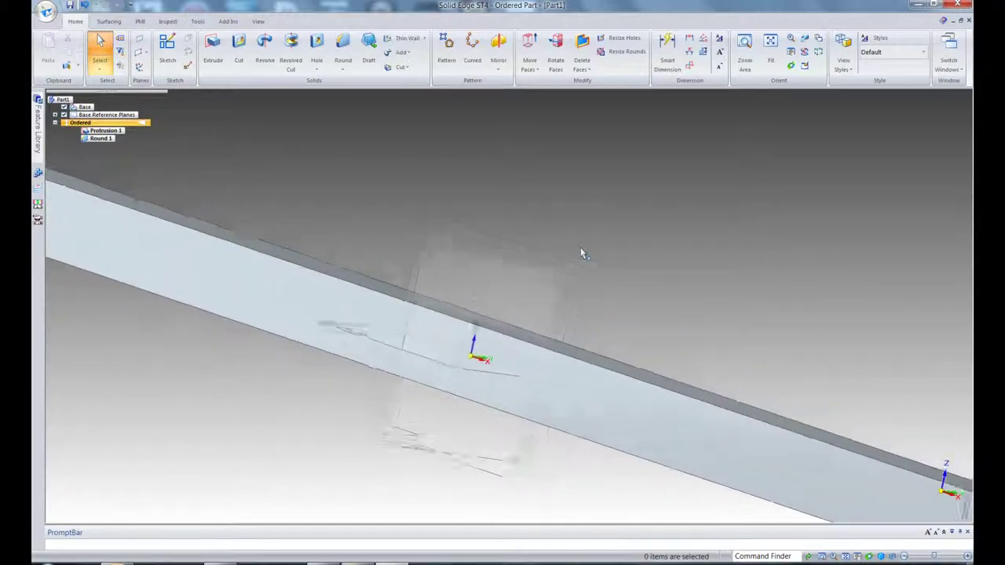
scroll(581, 251, down, 2)
click(341, 49)
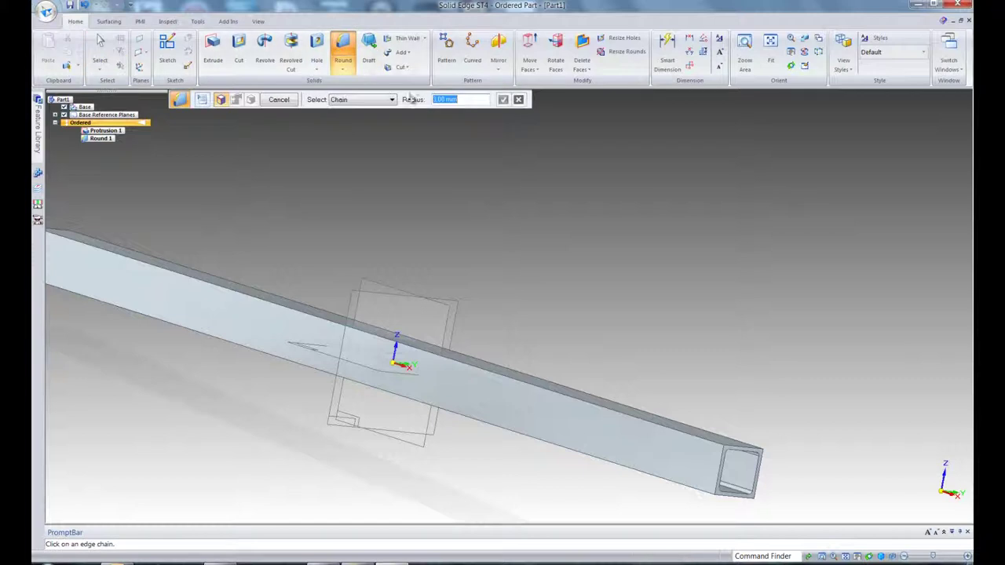
scroll(587, 306, up, 2)
click(589, 420)
middle_drag(590, 419, 293, 313)
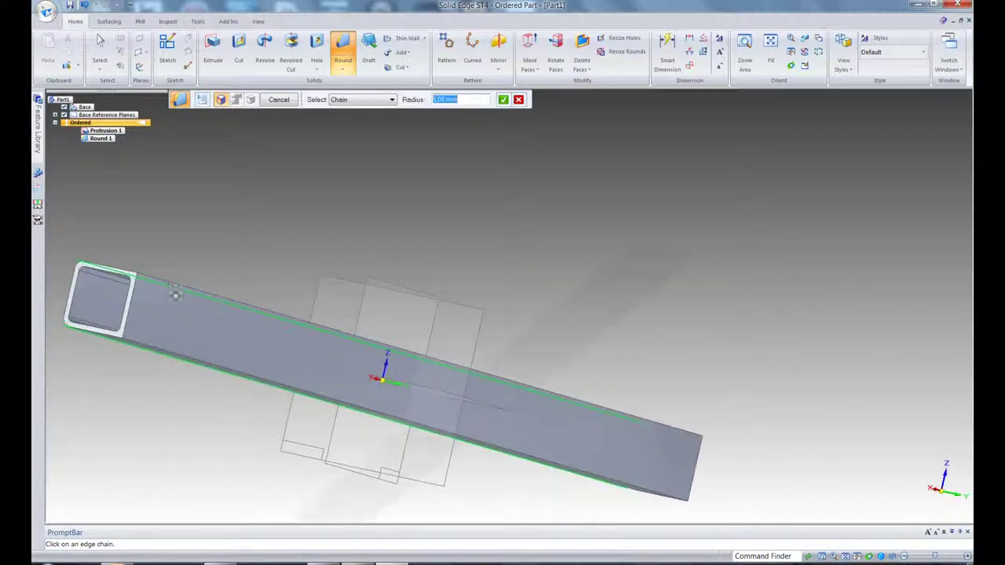
click(163, 280)
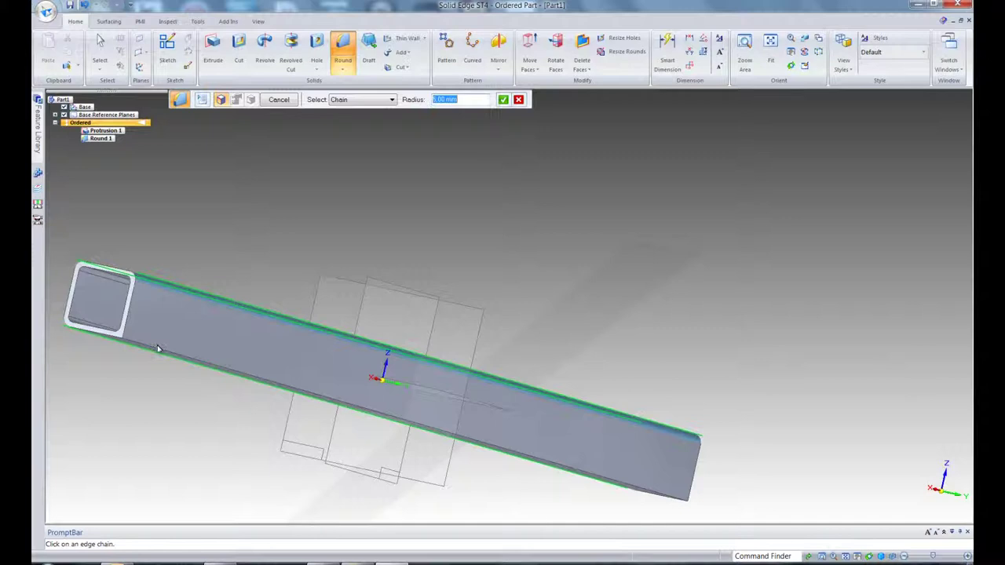
middle_drag(168, 348, 629, 113)
click(503, 99)
middle_drag(577, 199, 630, 217)
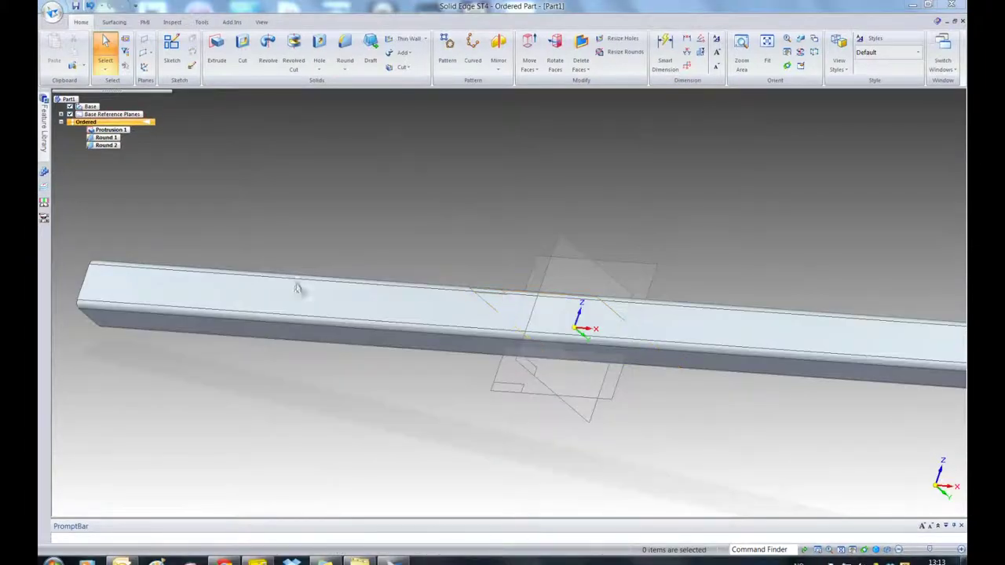
Step: Save the part as taarn.par in the Dropbox folder
click(50, 11)
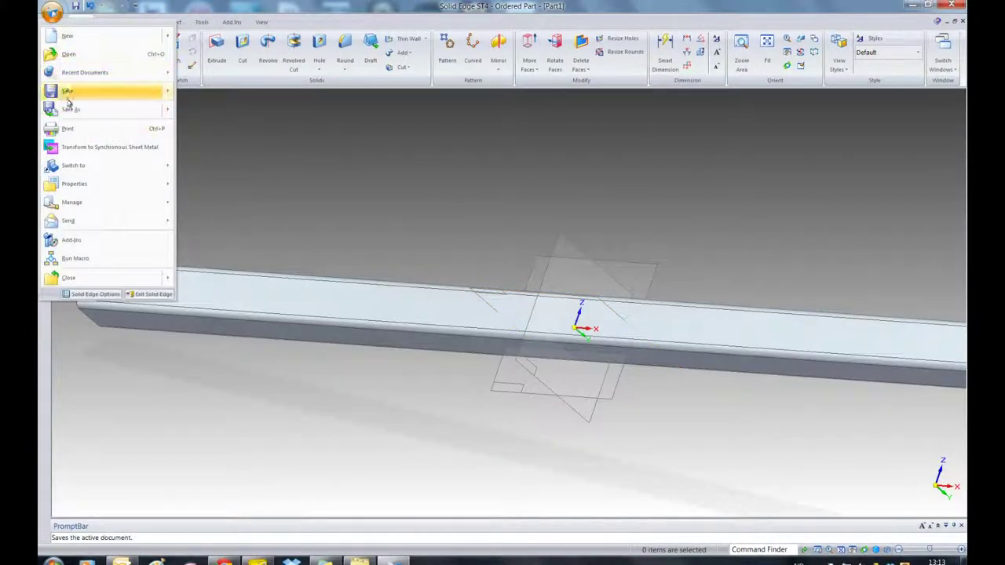
click(76, 5)
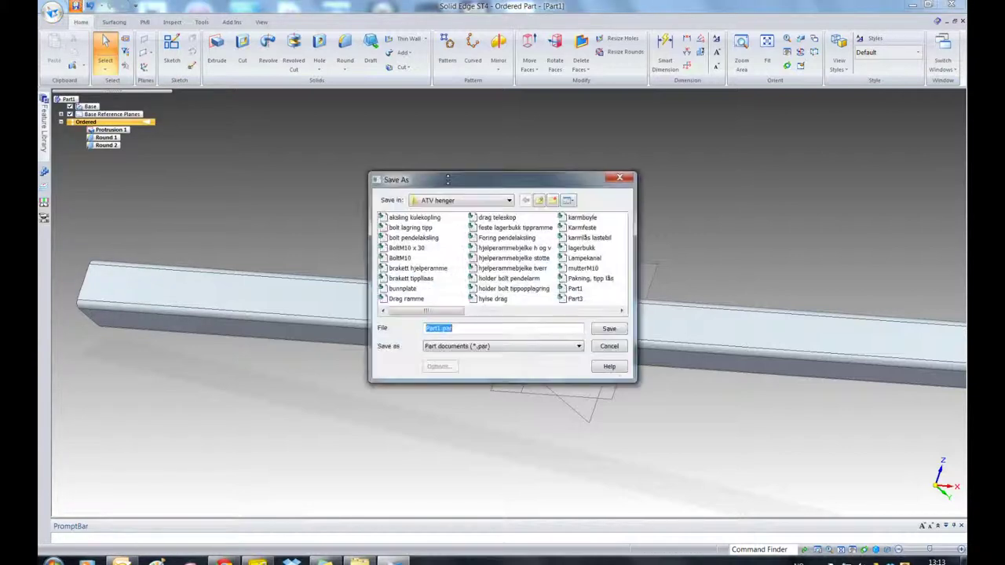
click(538, 201)
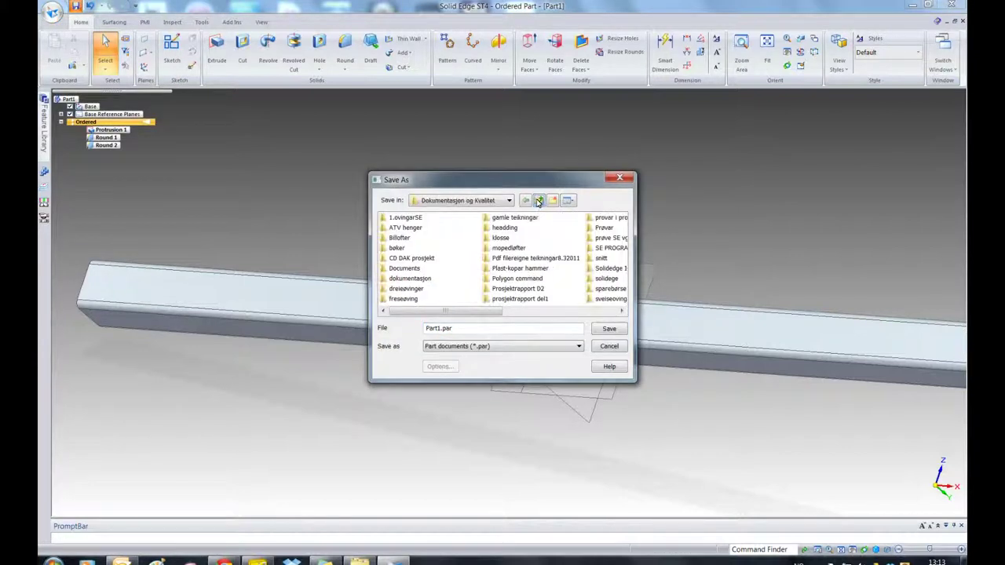
click(538, 201)
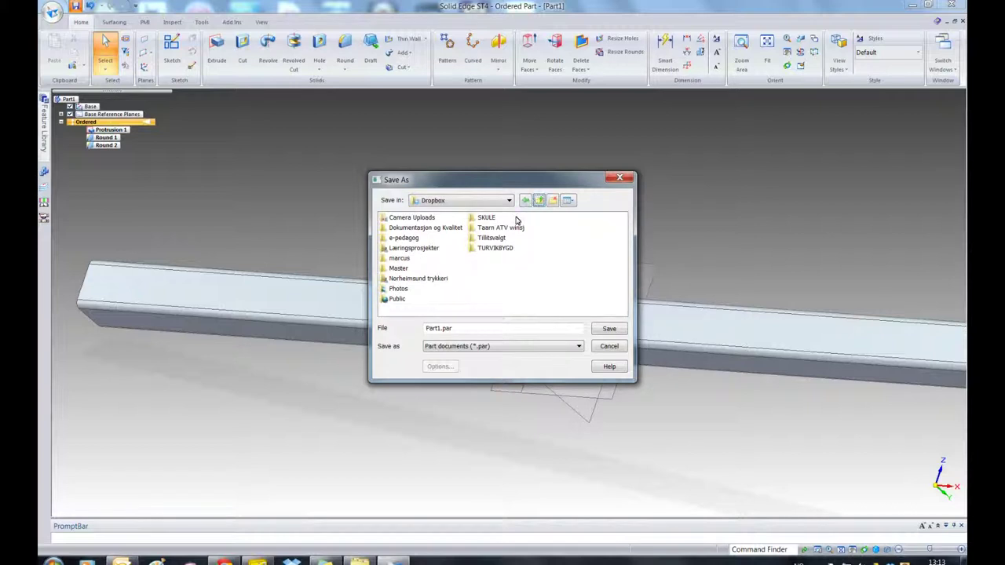
click(490, 229)
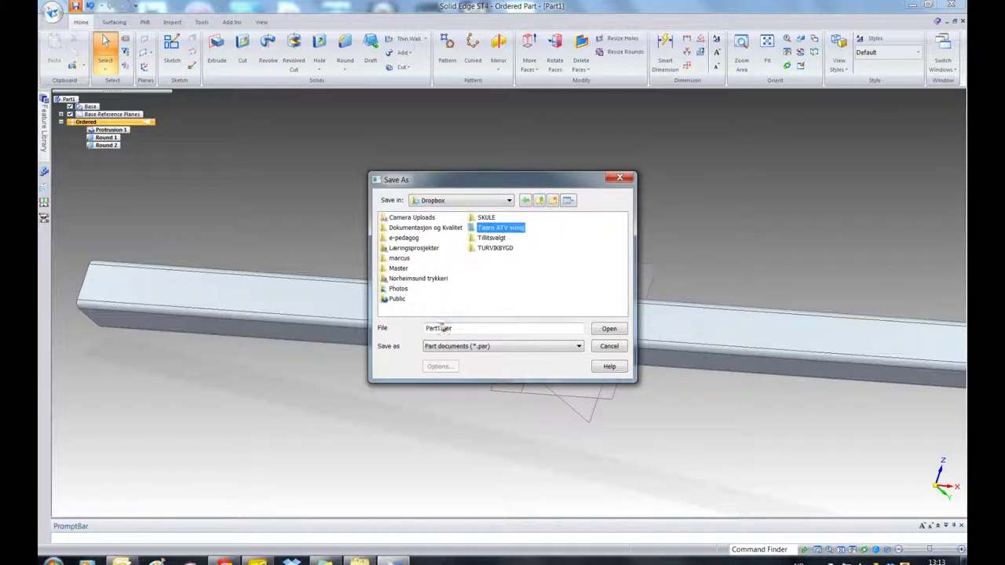
drag(439, 328, 409, 328)
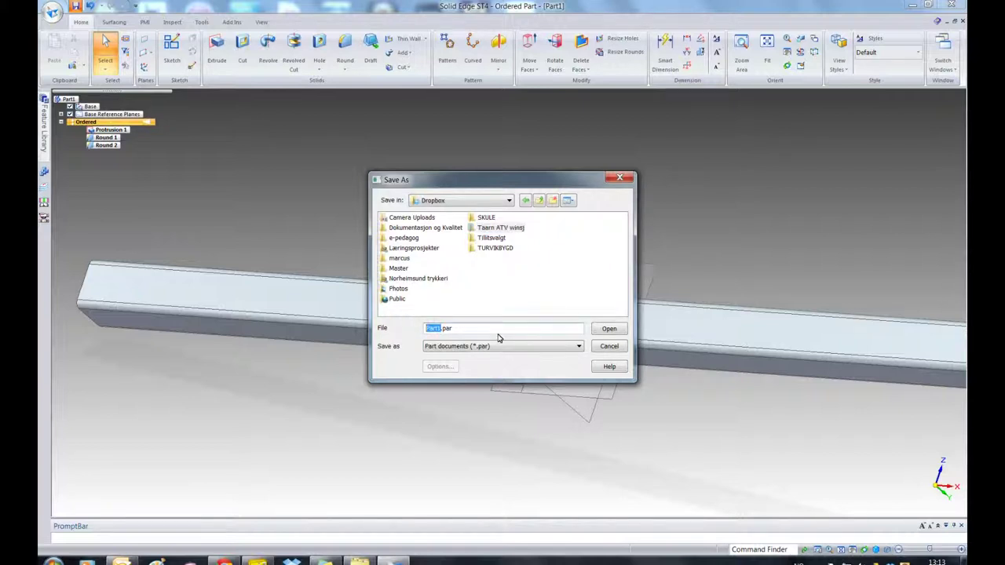
key(BackSpace)
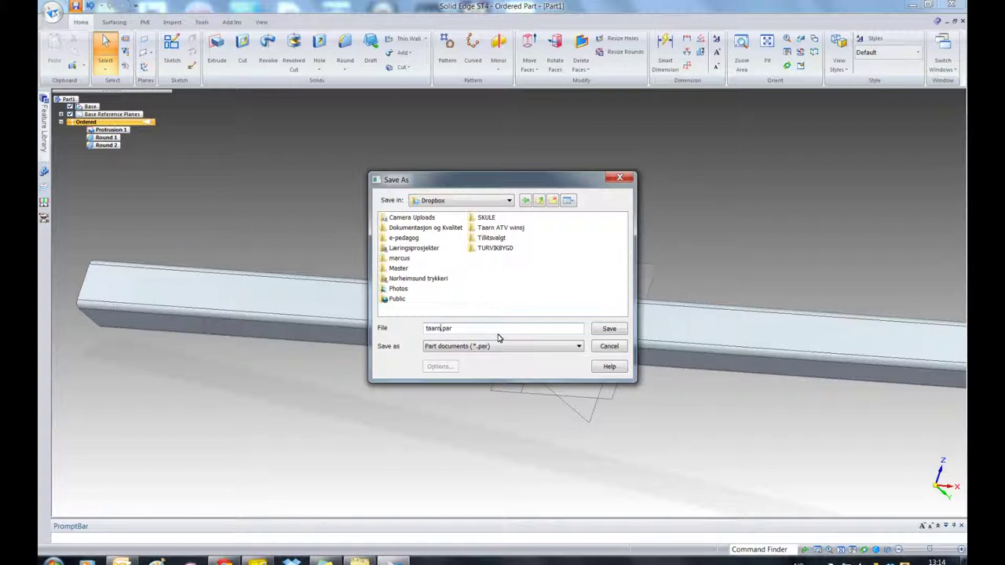
click(610, 330)
Step: Open the part's Material Table and choose Stainless steel as the material
middle_drag(526, 206, 472, 234)
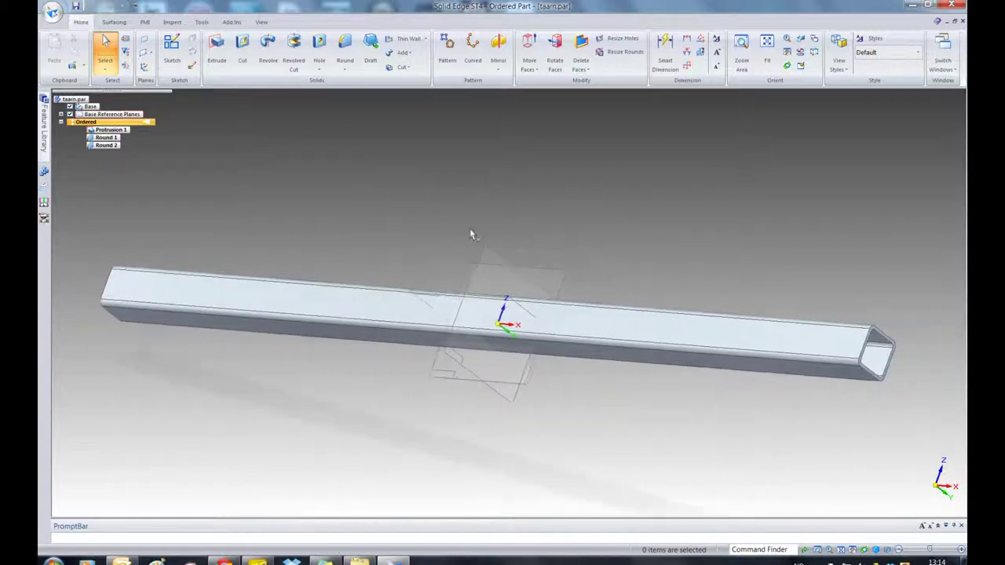
click(62, 14)
mouse_move(76, 191)
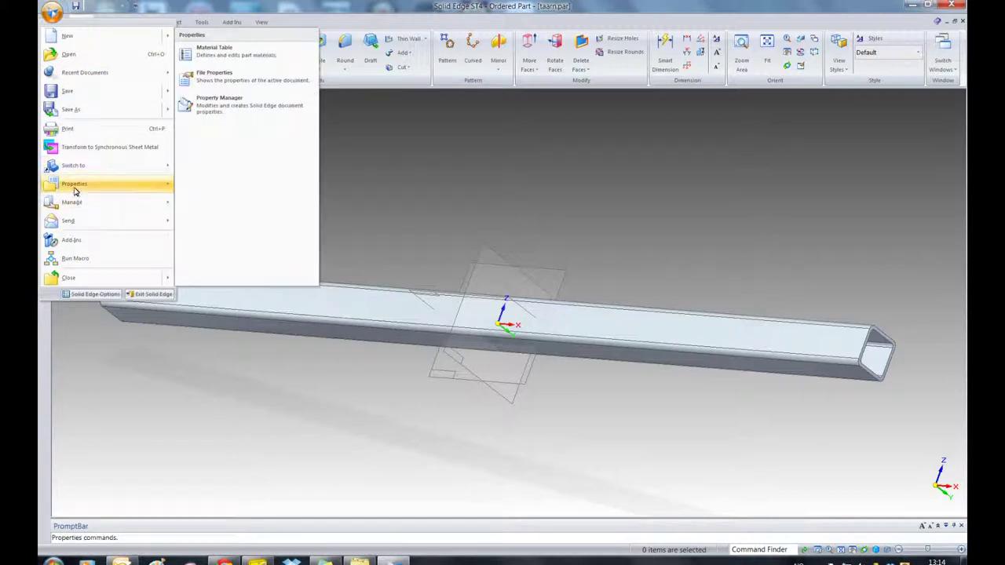
click(212, 52)
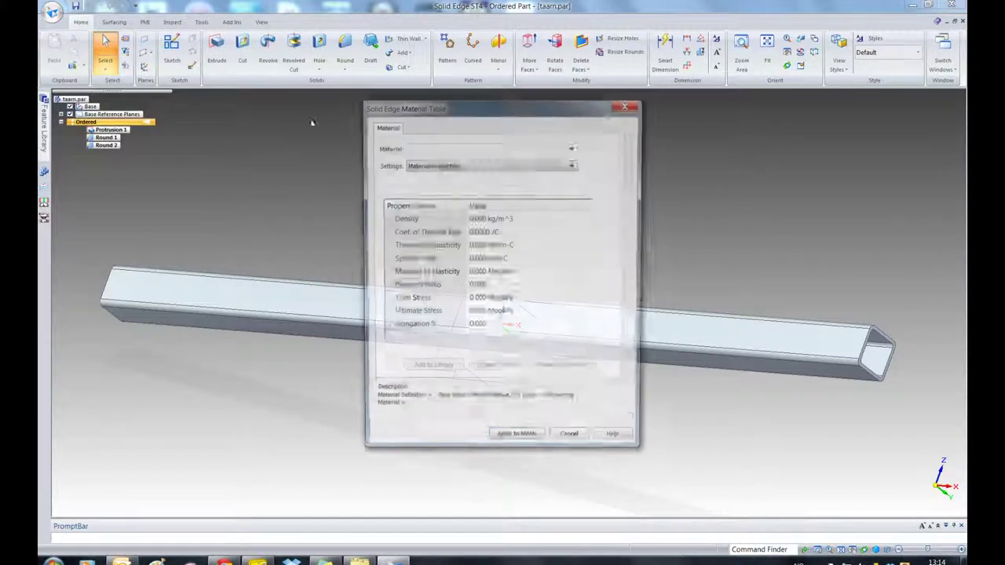
click(574, 147)
scroll(471, 275, down, 2)
scroll(440, 308, down, 3)
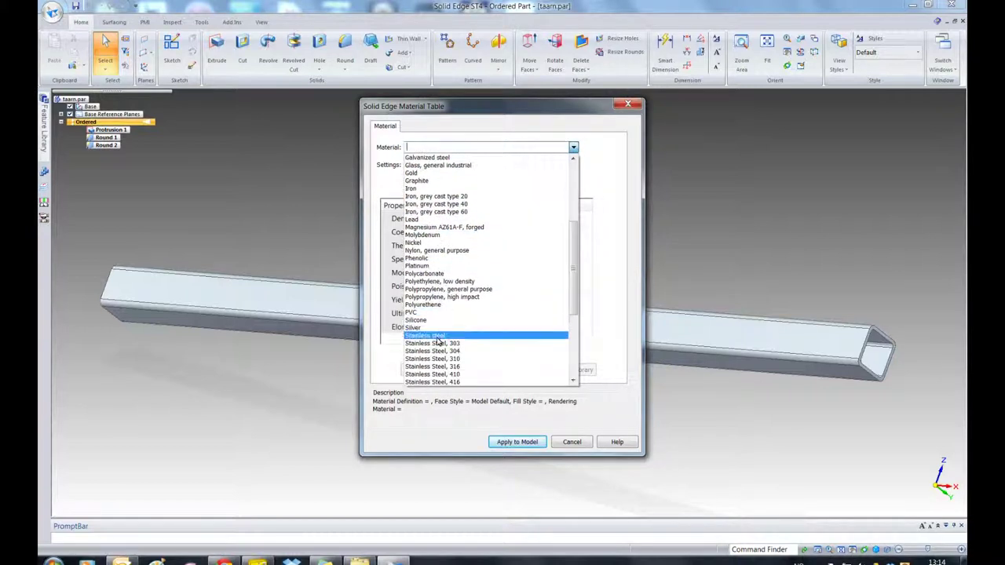
click(436, 339)
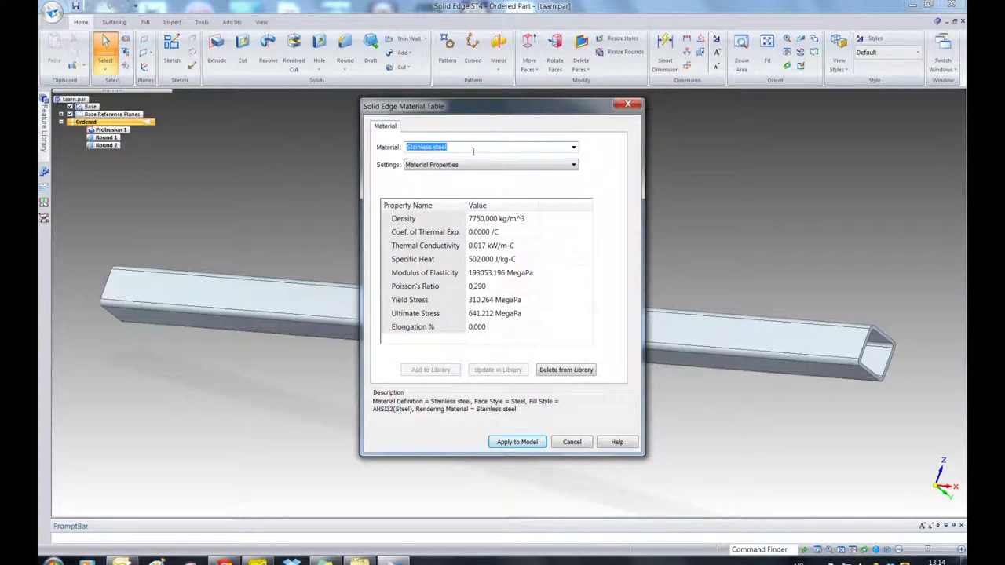
Step: Name the material Firkantprofil 40 x 40 x 3 and apply it to the tube model
text(Fir)
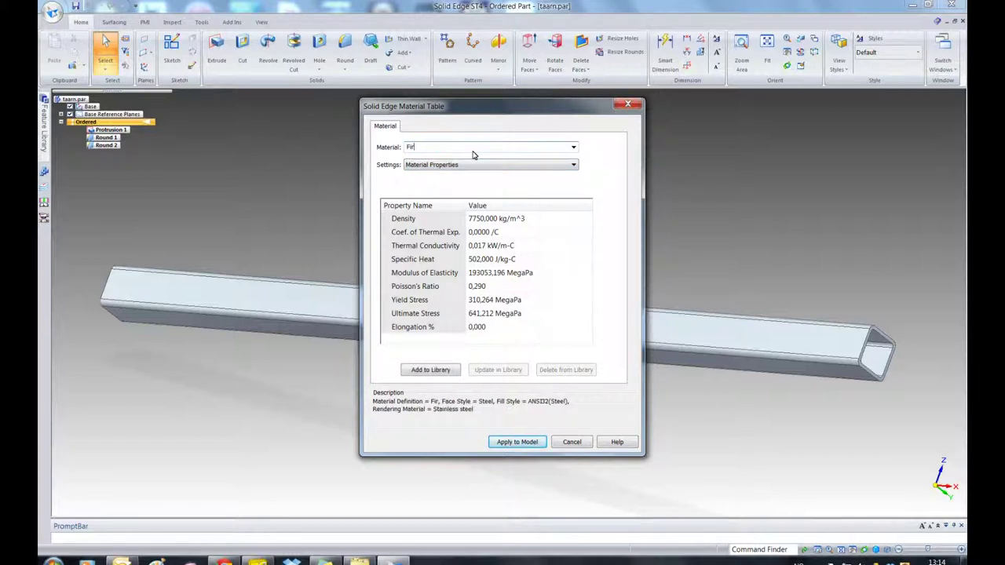
text(kant)
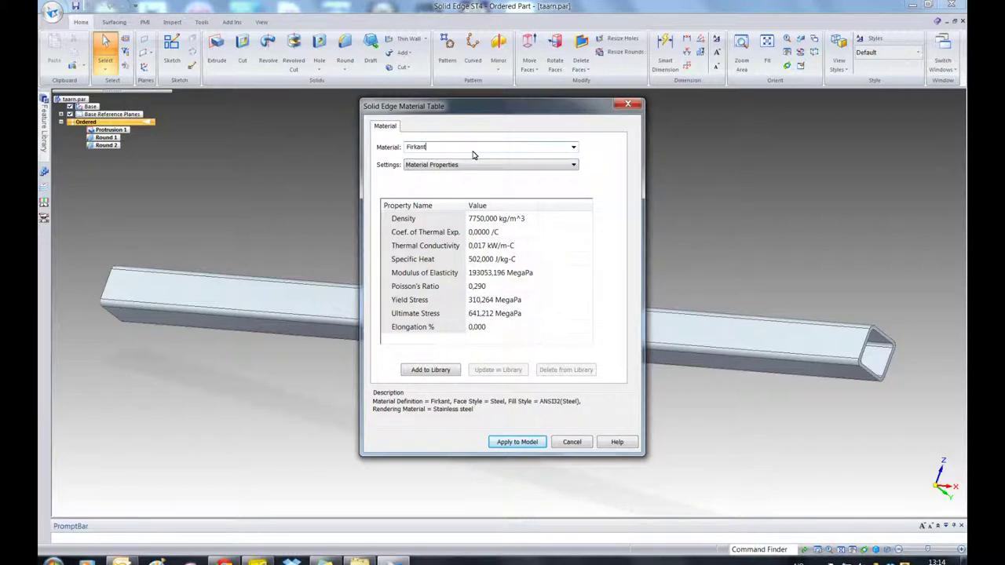
text(profil )
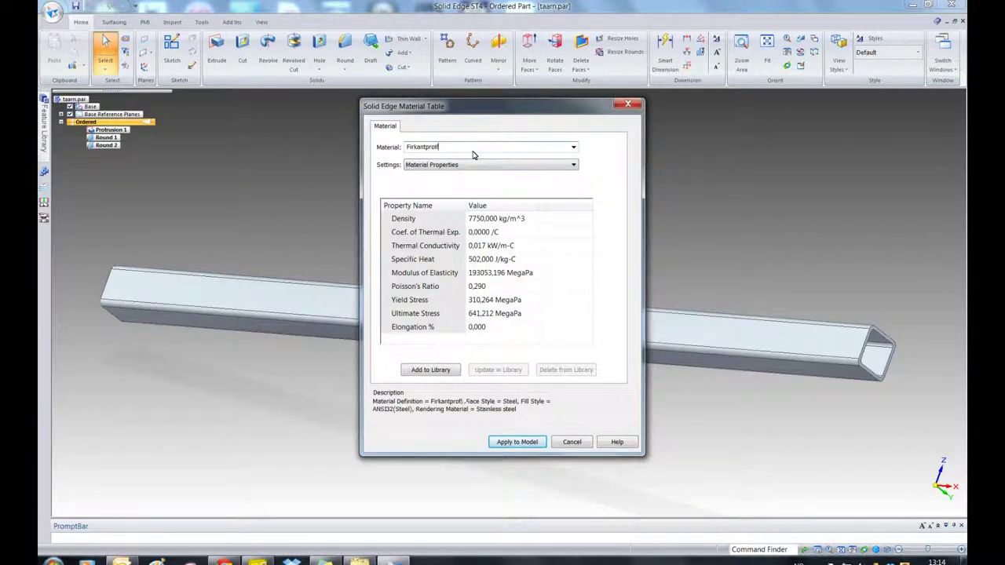
text(40 )
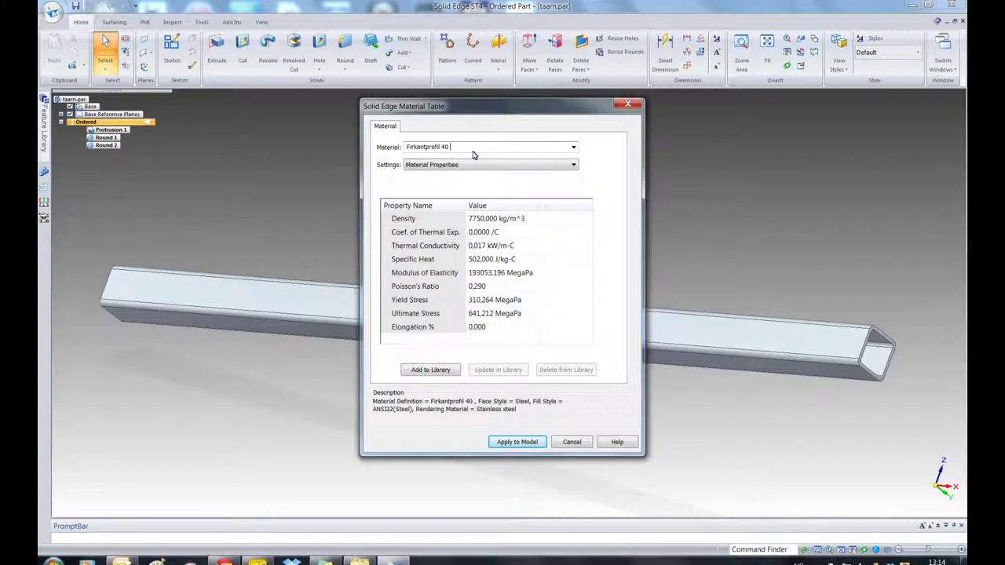
text(x 40 )
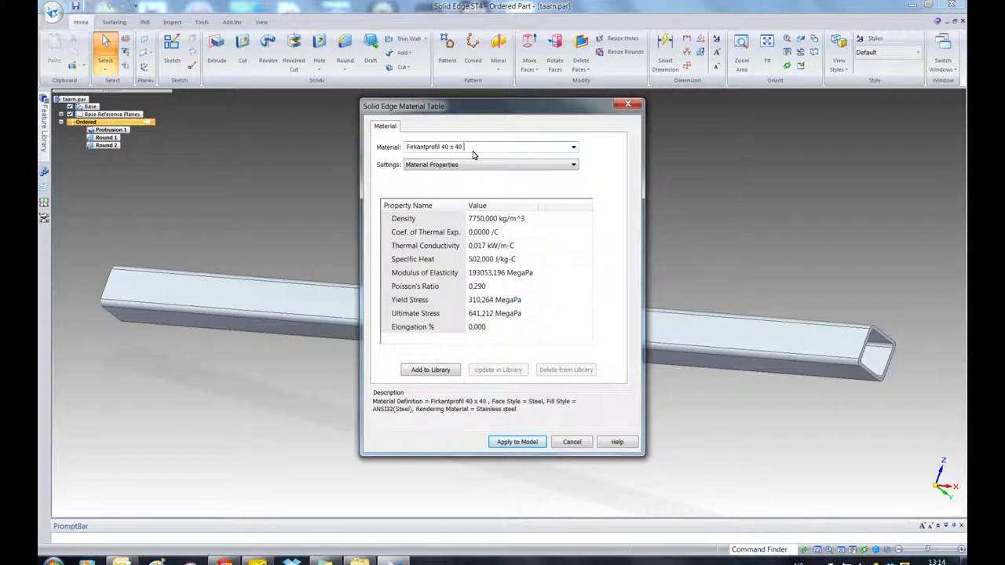
text(x 3)
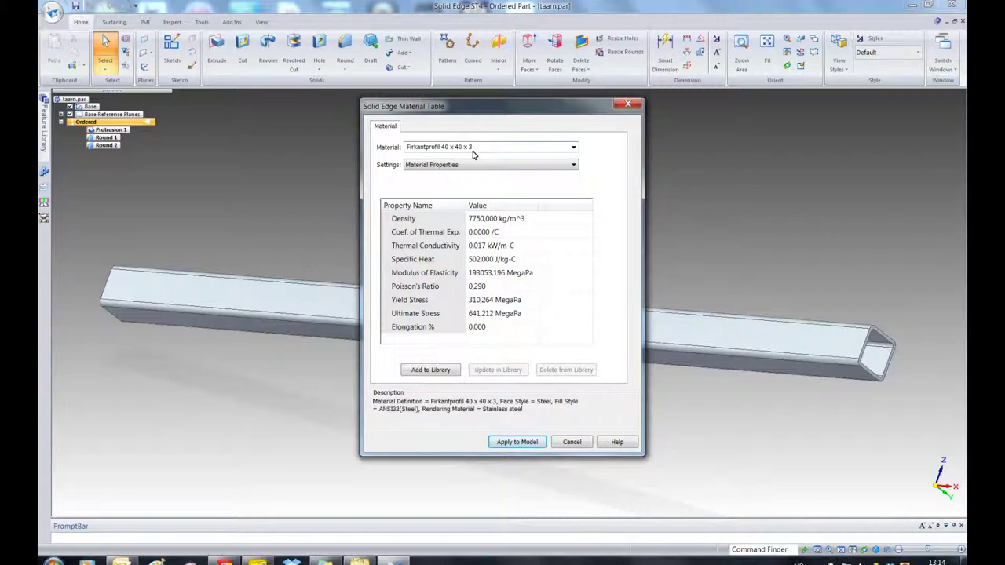
click(518, 443)
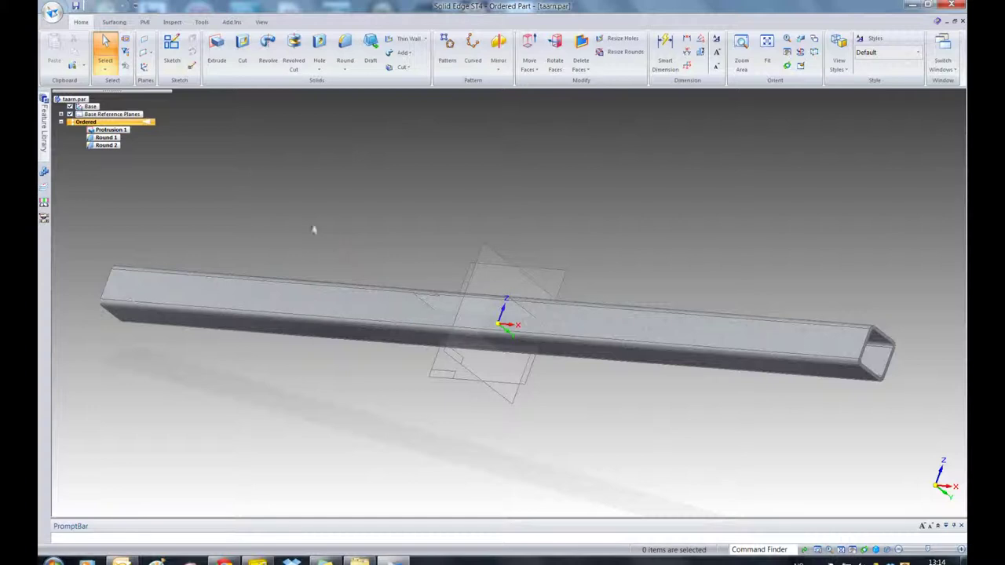
Step: Enter Tårn Winsjfeste as the title in the part's file properties summary and confirm
click(52, 11)
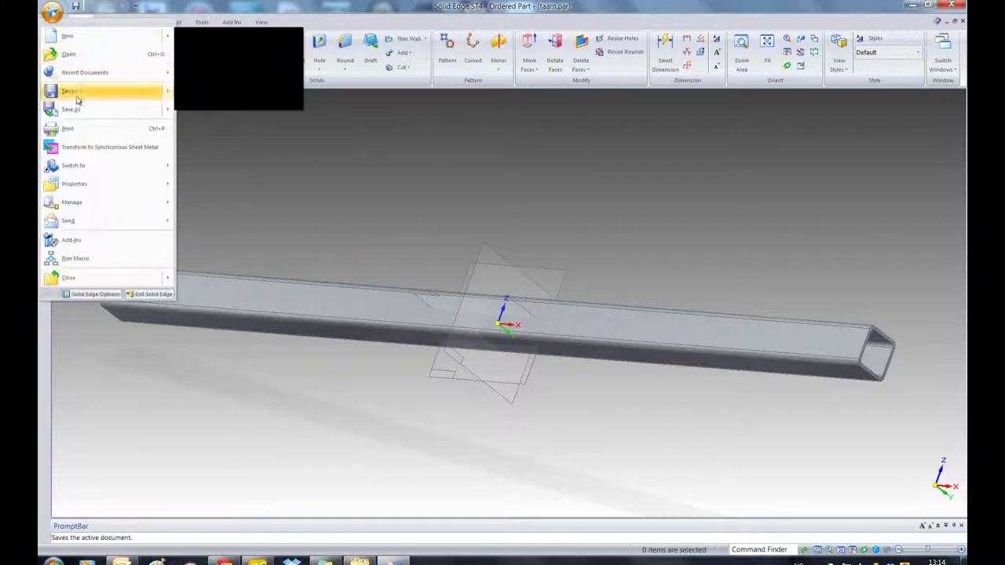
mouse_move(128, 189)
click(216, 85)
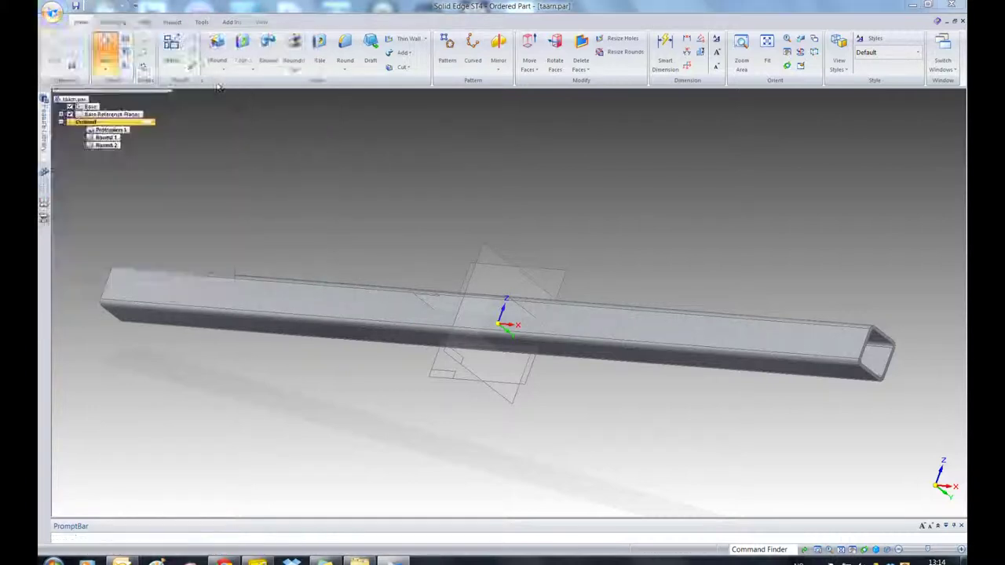
click(92, 29)
click(113, 47)
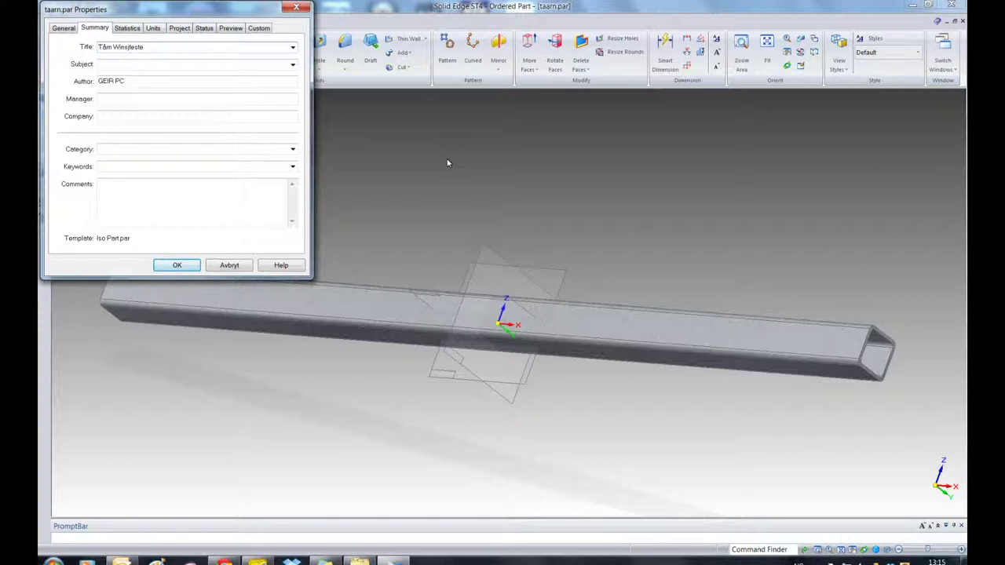
click(177, 265)
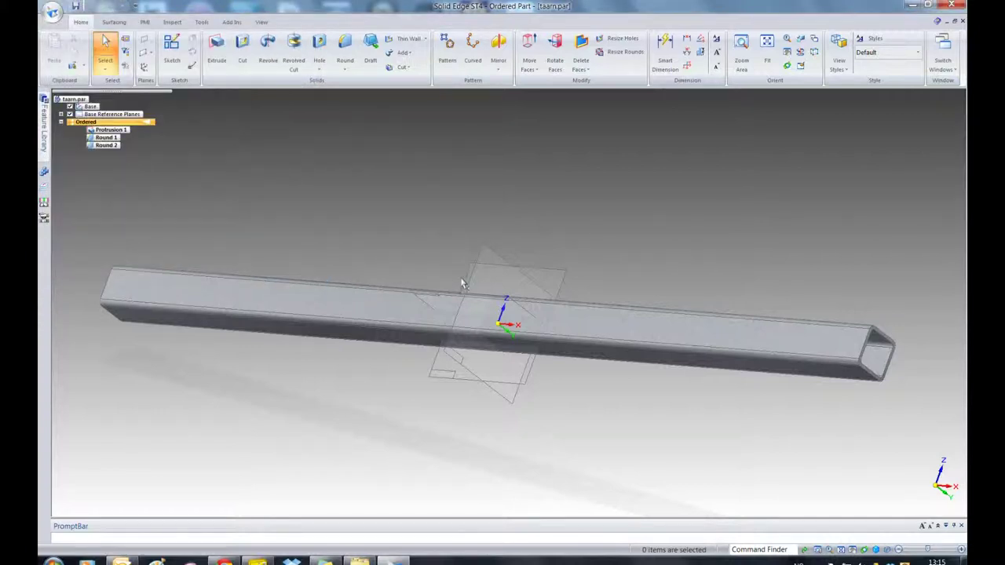
Step: Switch to the trekantstøtte.dft drawing and start the drawing view wizard with the taarn part from the Dropbox folder
middle_drag(279, 212, 435, 218)
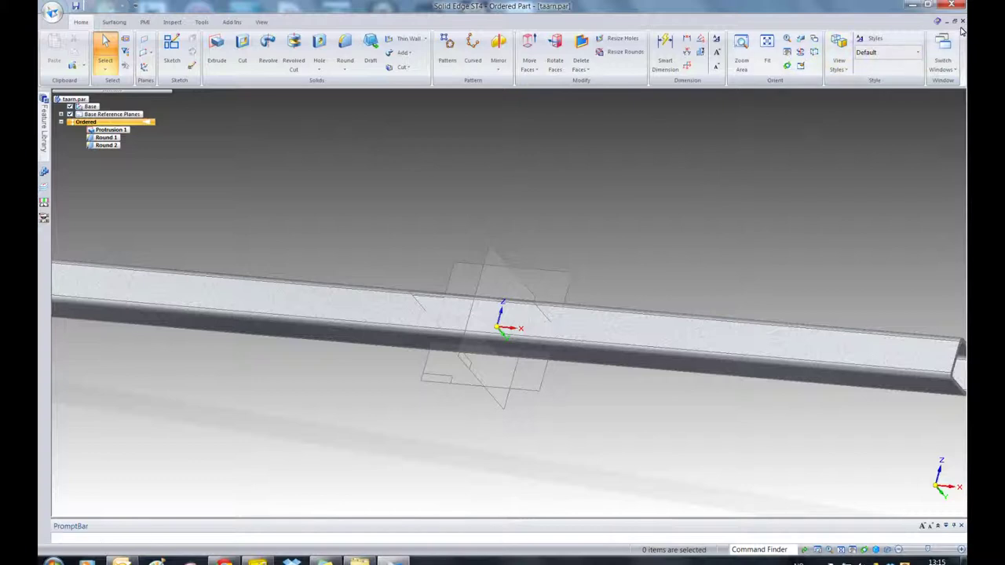
click(942, 52)
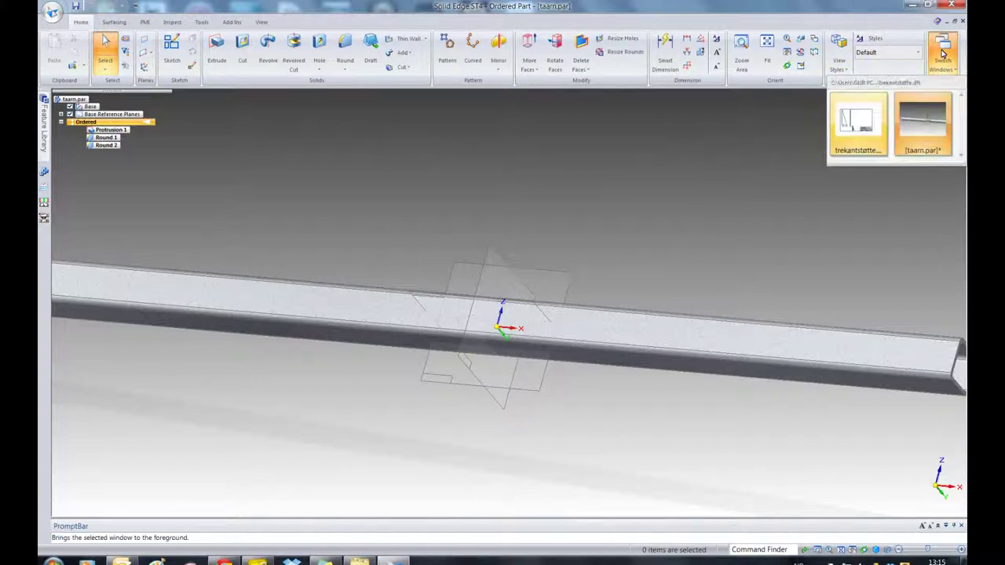
click(856, 129)
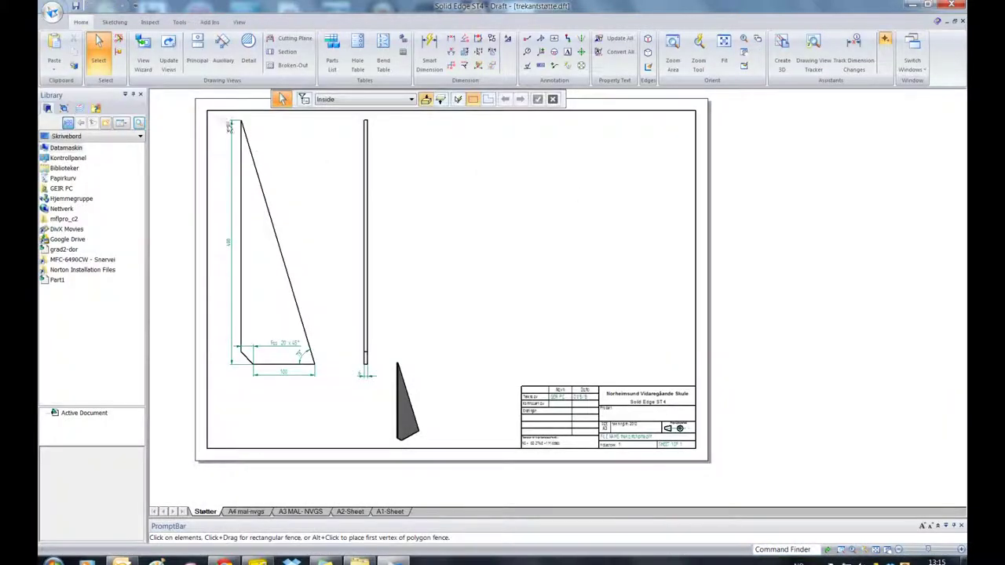
click(144, 50)
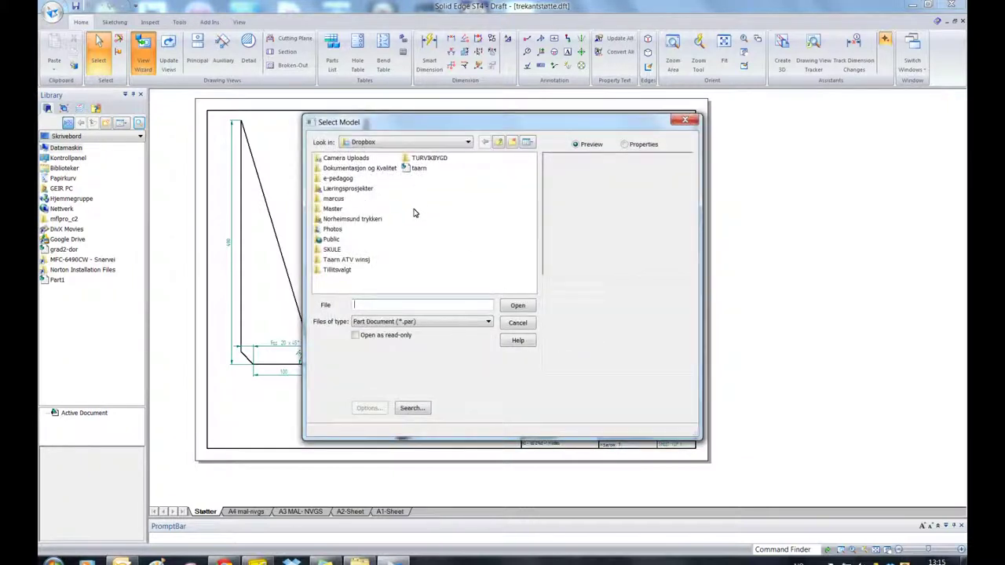
click(417, 169)
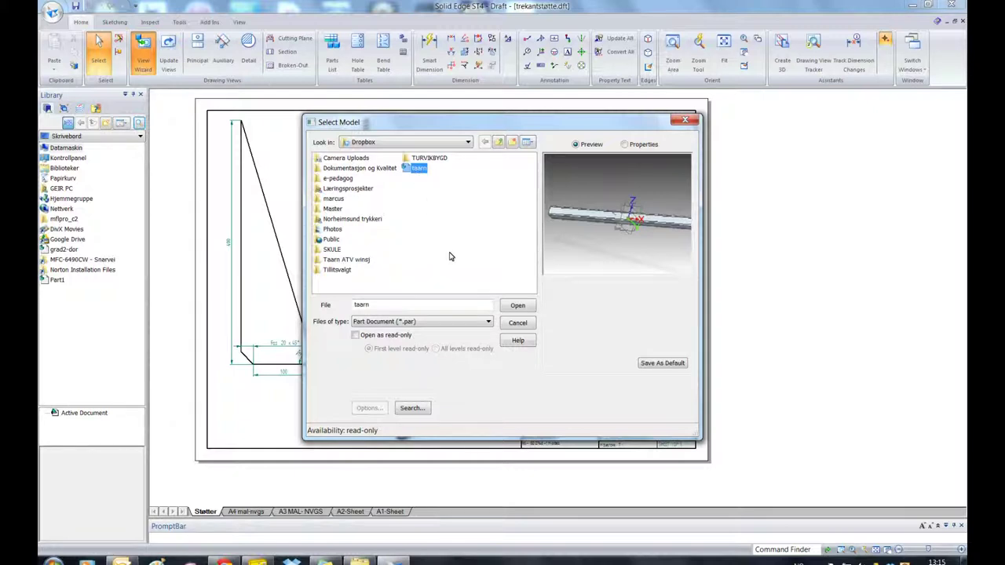
click(518, 306)
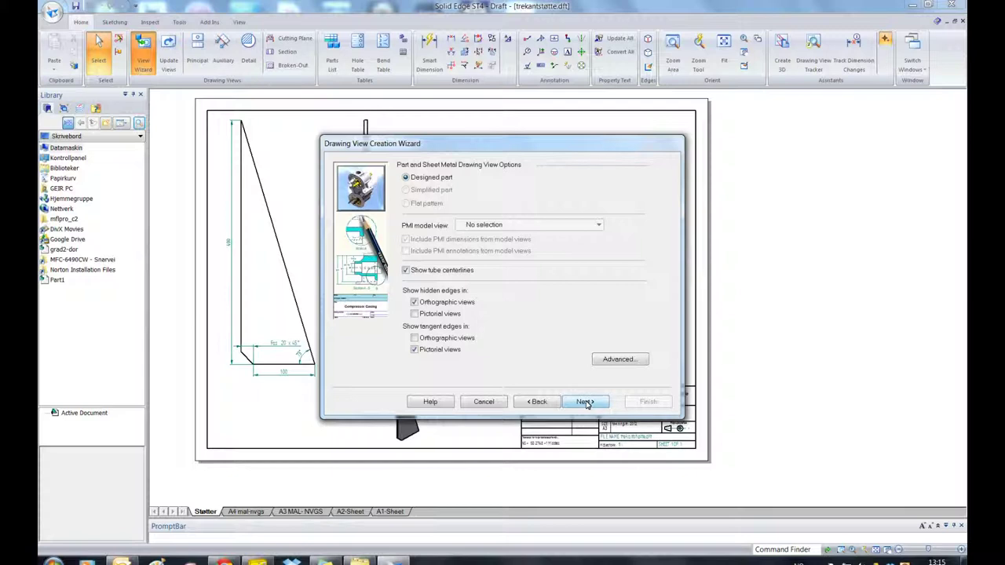
Step: Create a front view of the tube with a side view beside it and place both at 1:5 near the sheet's upper edge
click(585, 402)
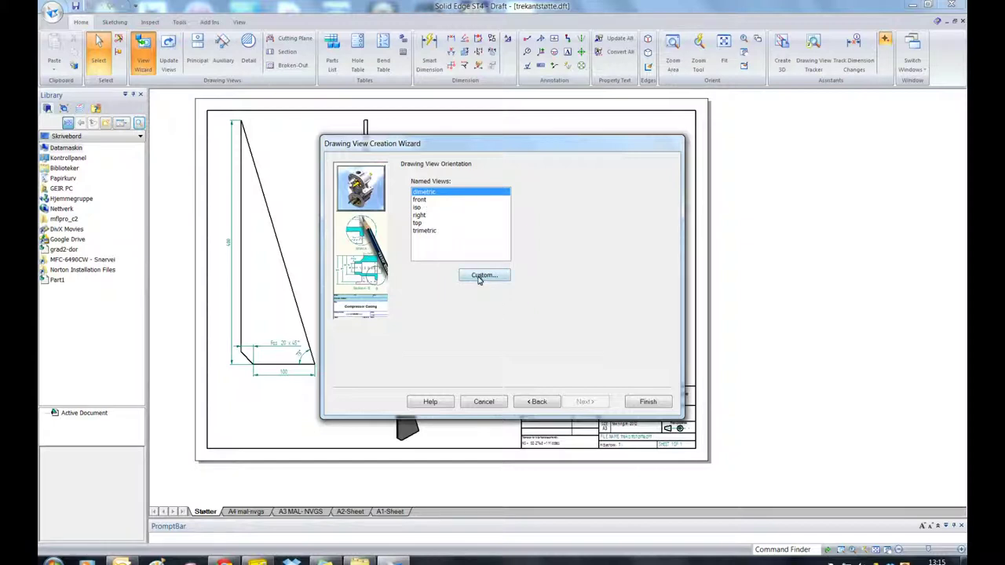
click(421, 200)
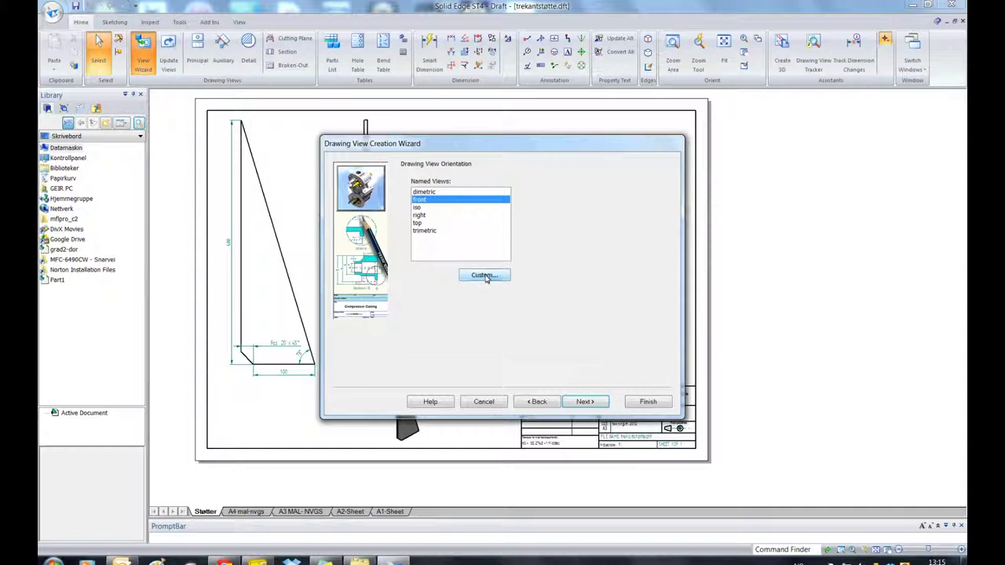
click(485, 276)
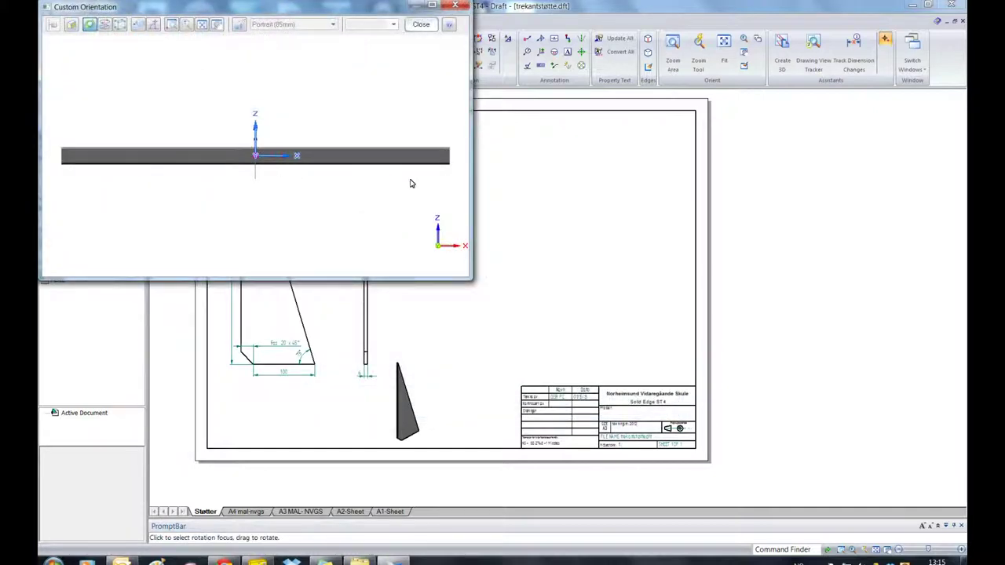
click(420, 24)
click(572, 267)
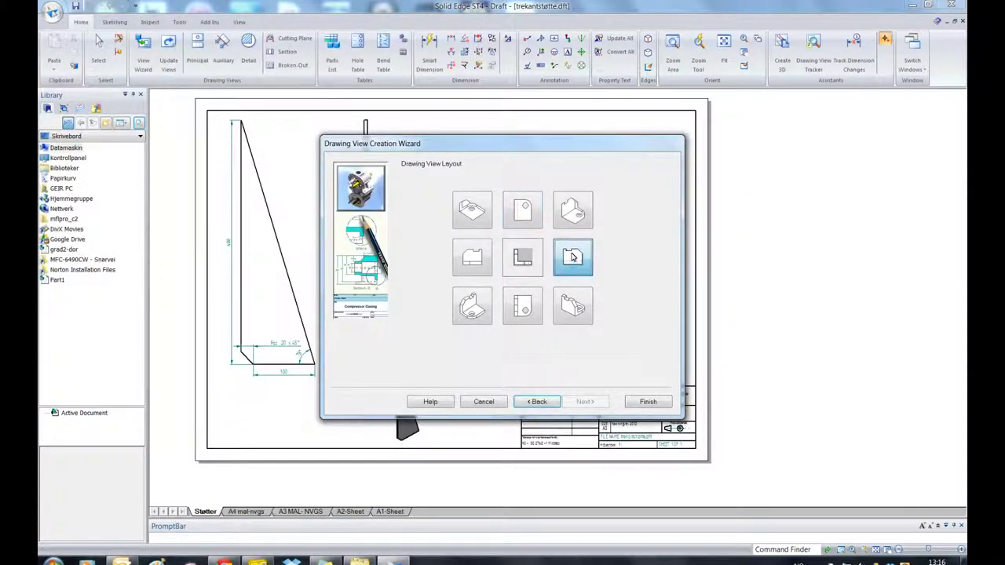
click(648, 403)
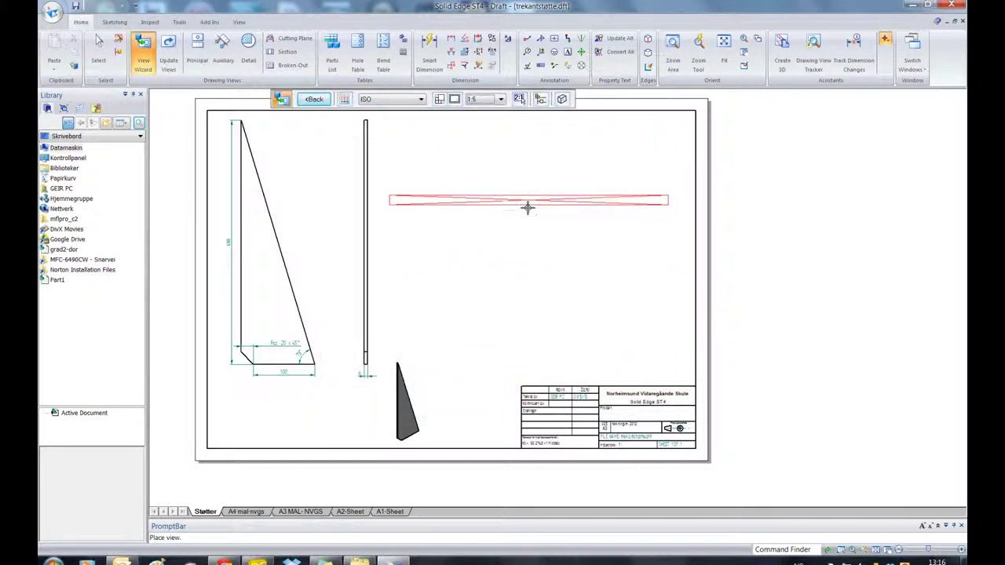
click(533, 165)
scroll(593, 270, up, 2)
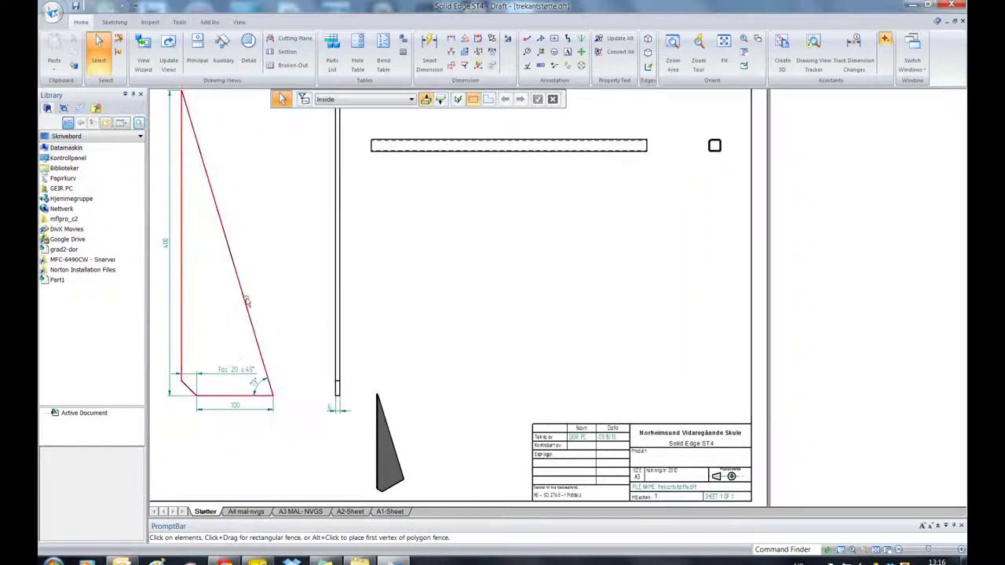
Step: Try the tube's front view at 1:2 scale, and return it to 1:5
click(245, 303)
click(480, 227)
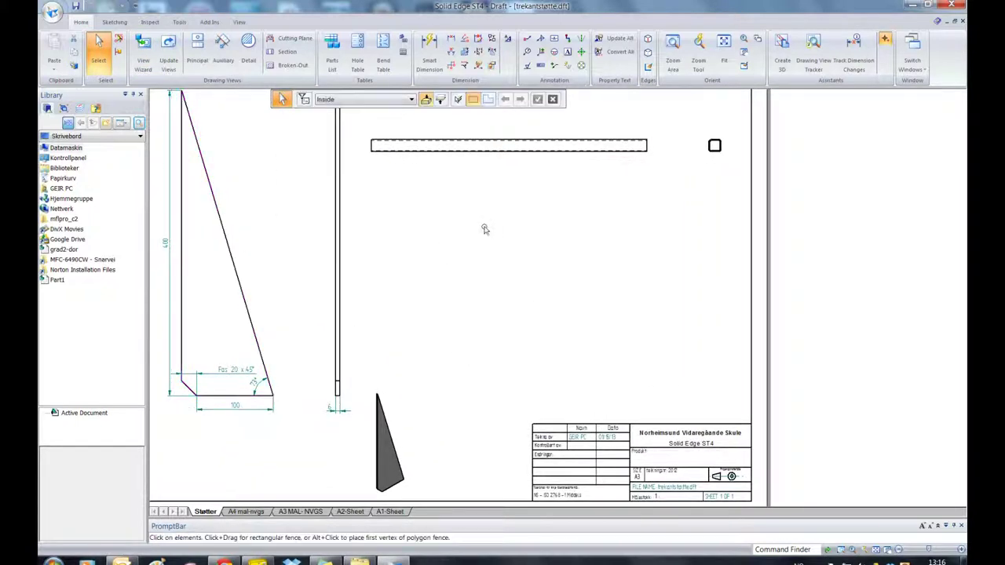
click(508, 148)
scroll(529, 185, up, 3)
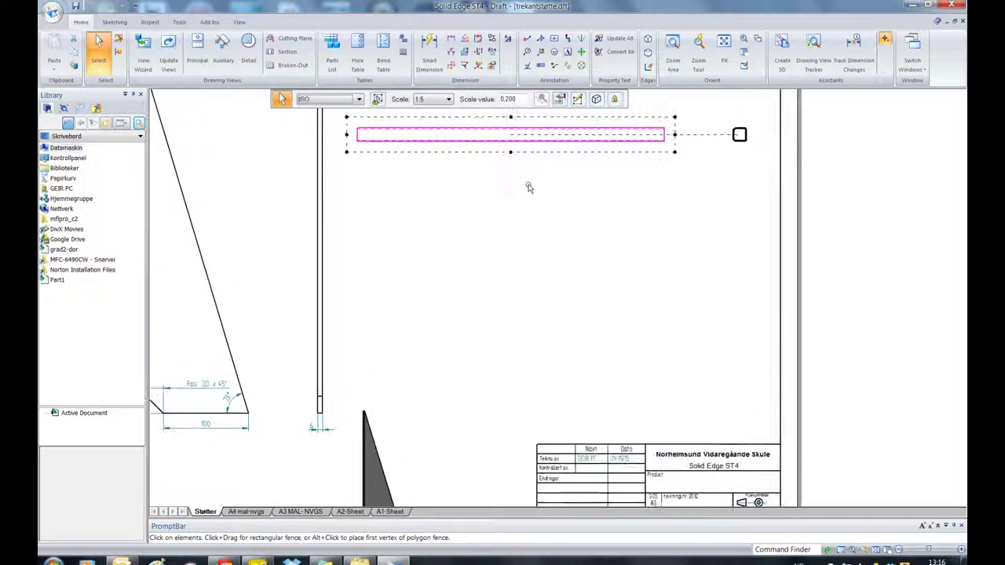
scroll(593, 233, up, 3)
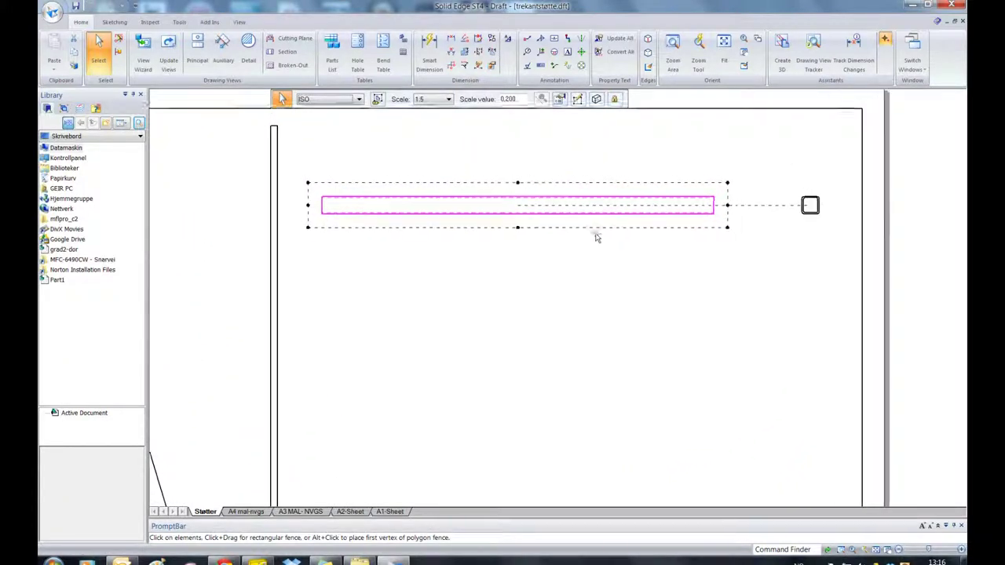
click(435, 100)
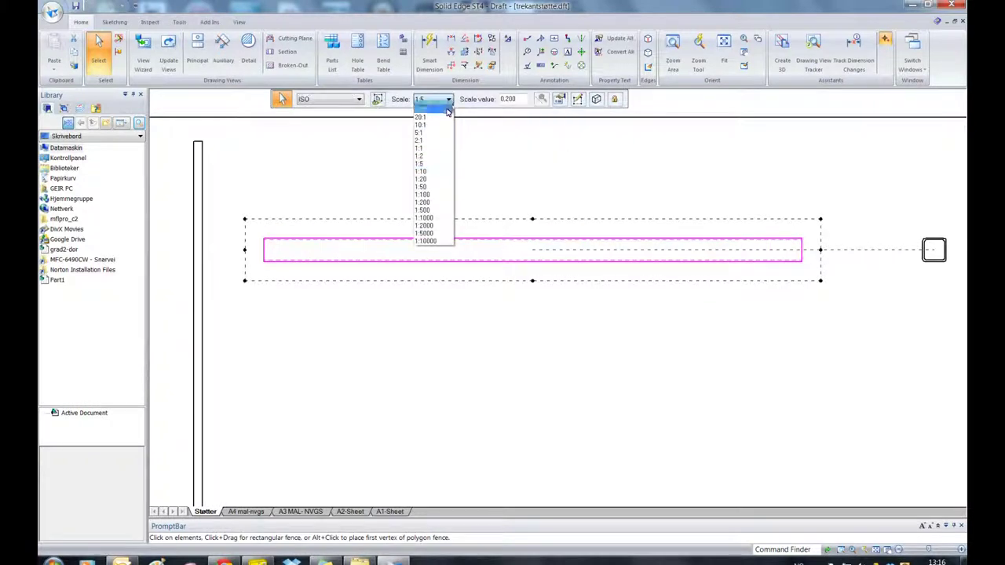
click(422, 156)
scroll(463, 192, down, 3)
scroll(486, 228, up, 2)
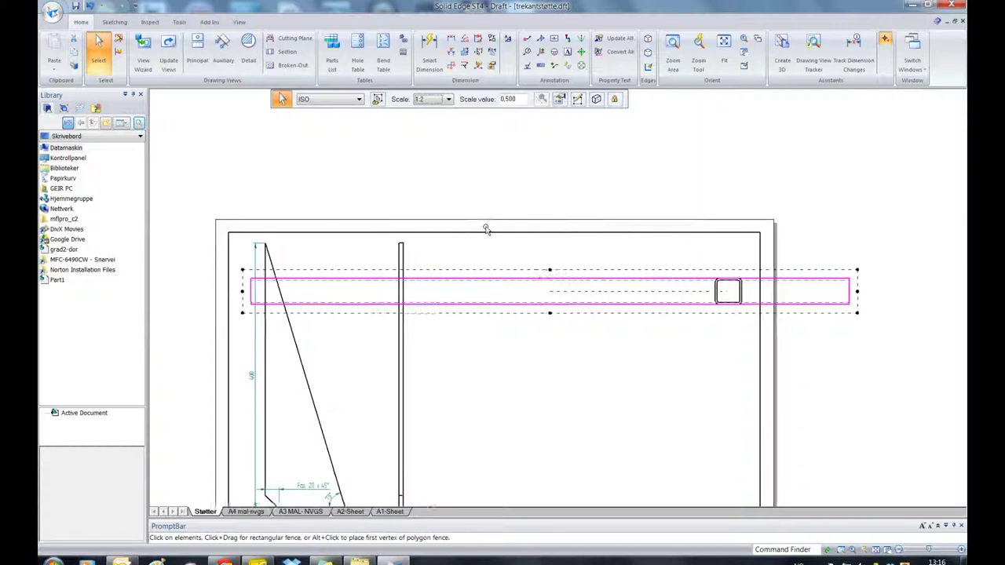
click(431, 102)
click(433, 172)
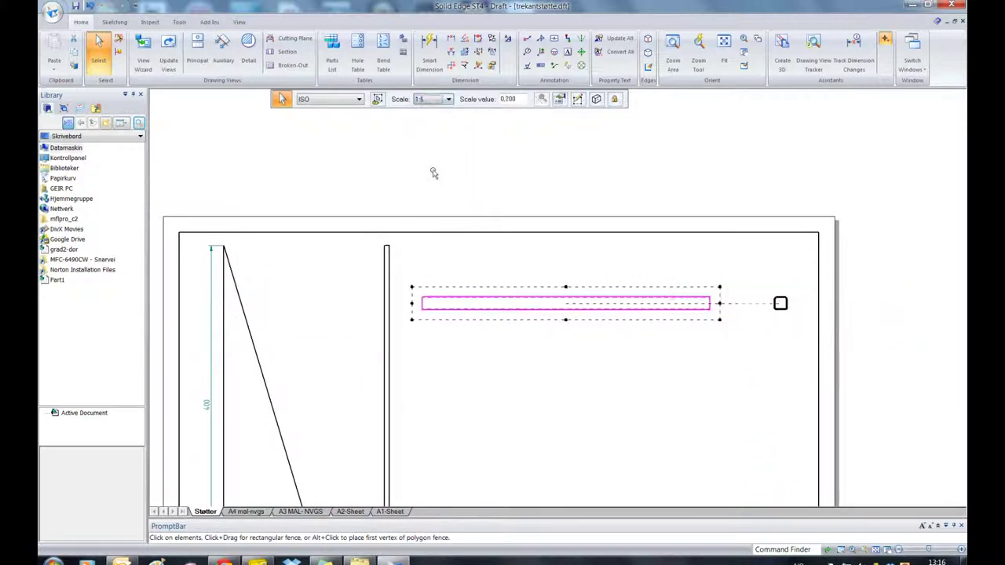
Step: Shift the tube's front view slightly toward the side view and move the side view closer to it, away from the sheet border
scroll(573, 353, up, 3)
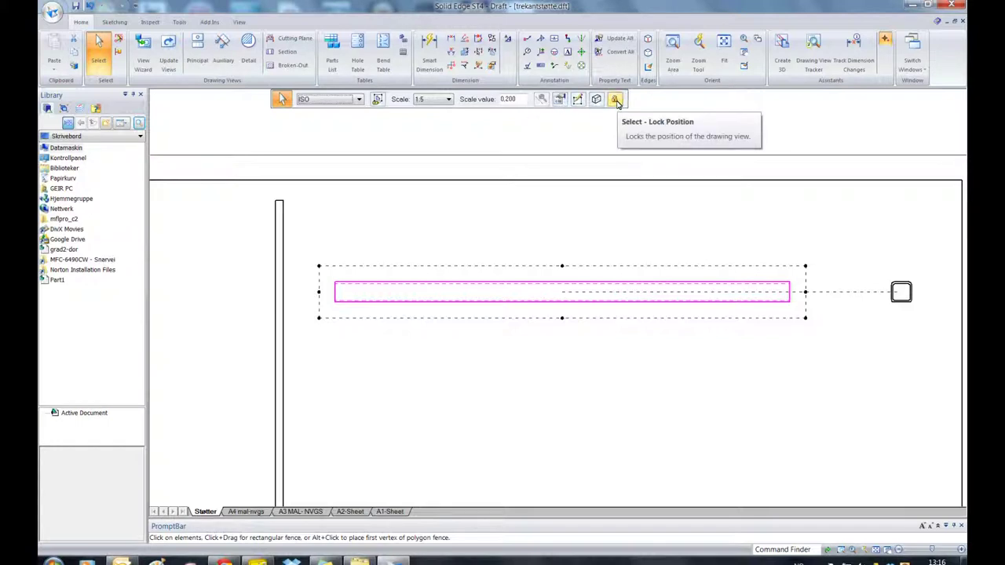
click(568, 338)
scroll(596, 326, down, 3)
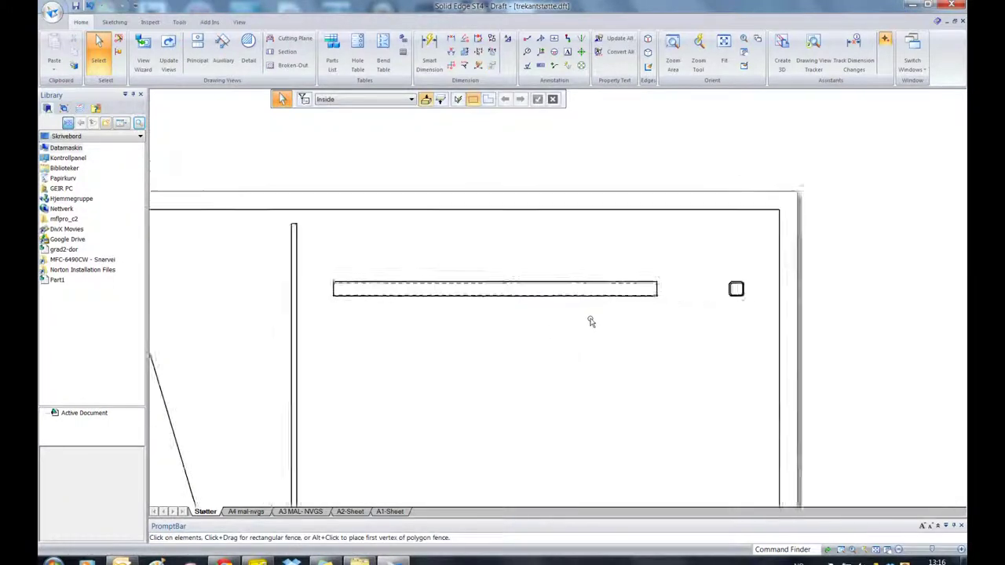
scroll(647, 255, up, 1)
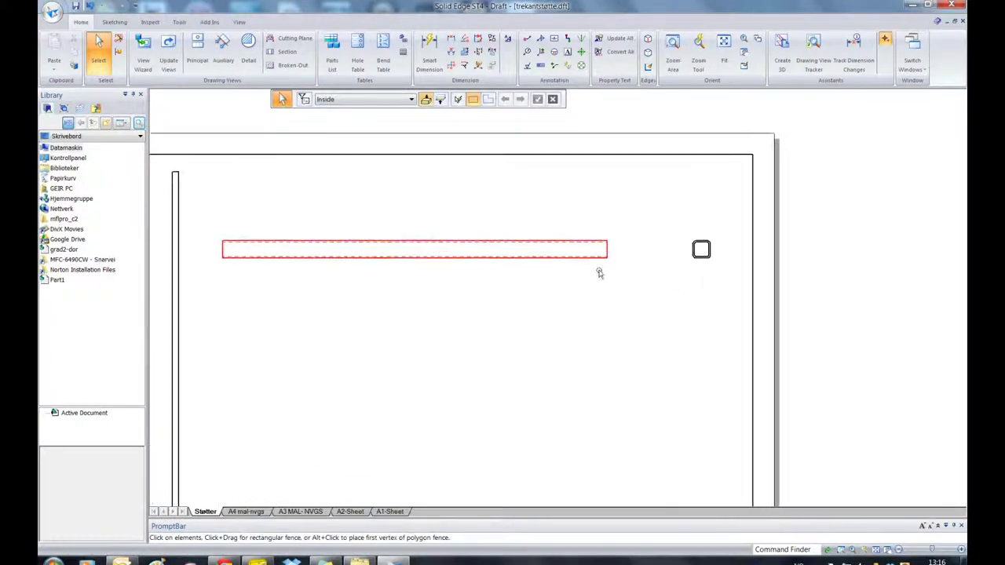
click(537, 257)
click(613, 288)
scroll(673, 260, up, 1)
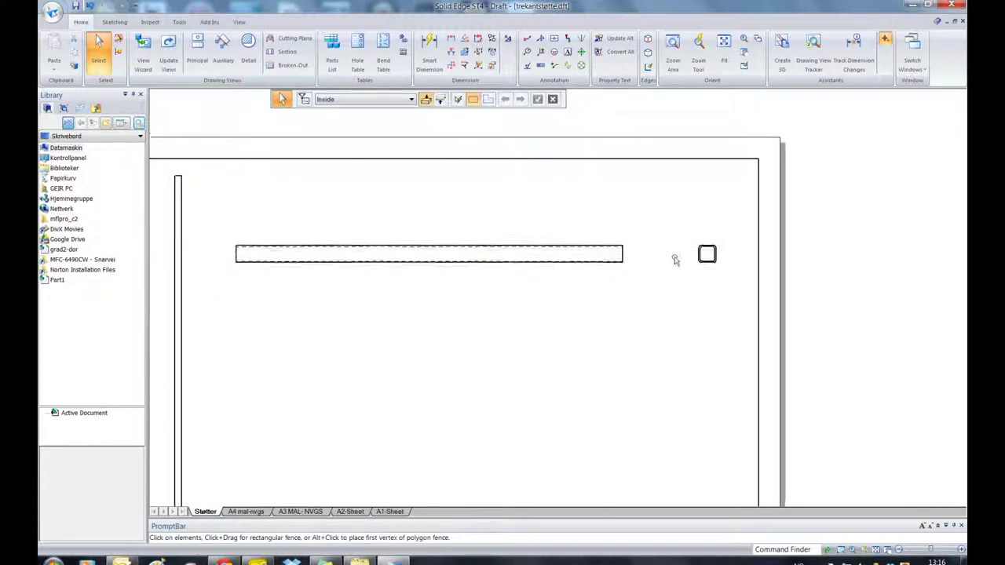
click(713, 261)
drag(713, 261, 698, 259)
click(674, 307)
scroll(674, 308, up, 2)
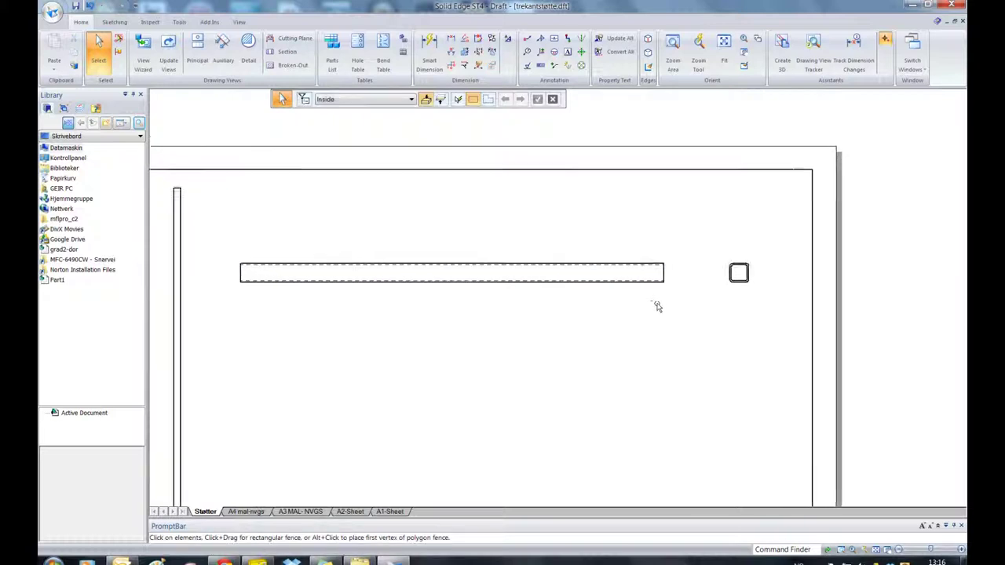
scroll(564, 322, up, 3)
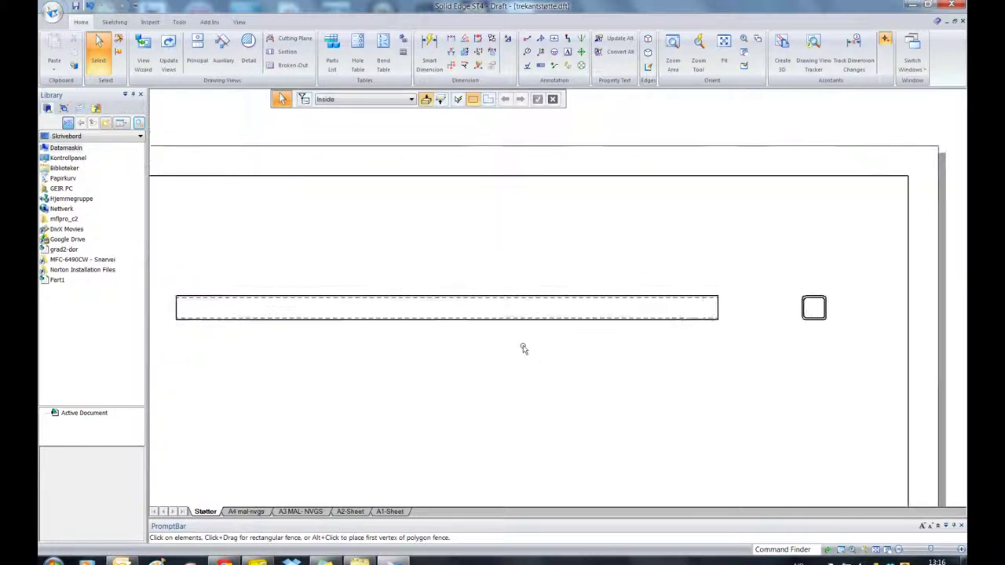
Step: Dimension the overall outer width of the tube's square side view, placing the dimension above the profile
scroll(520, 326, up, 3)
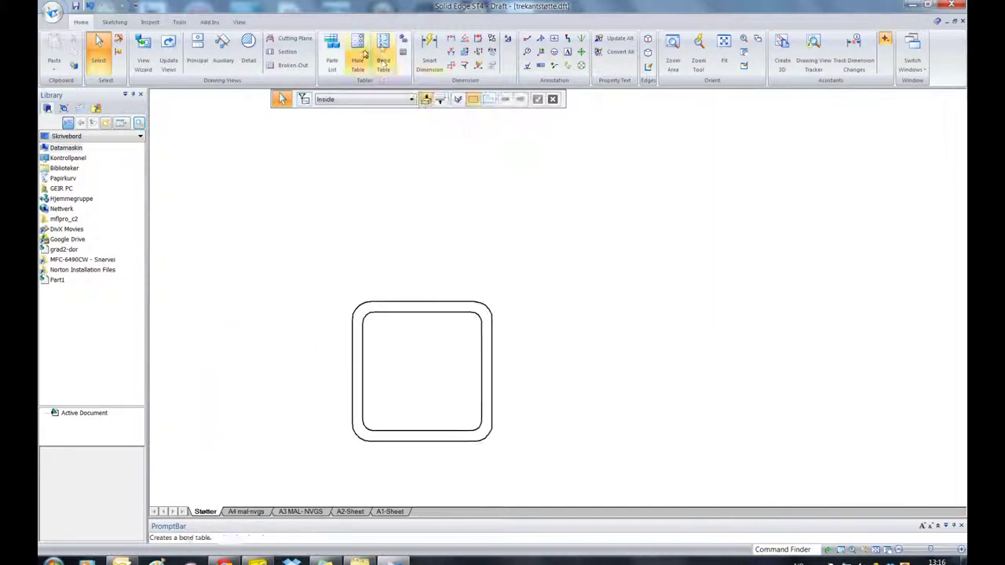
click(451, 38)
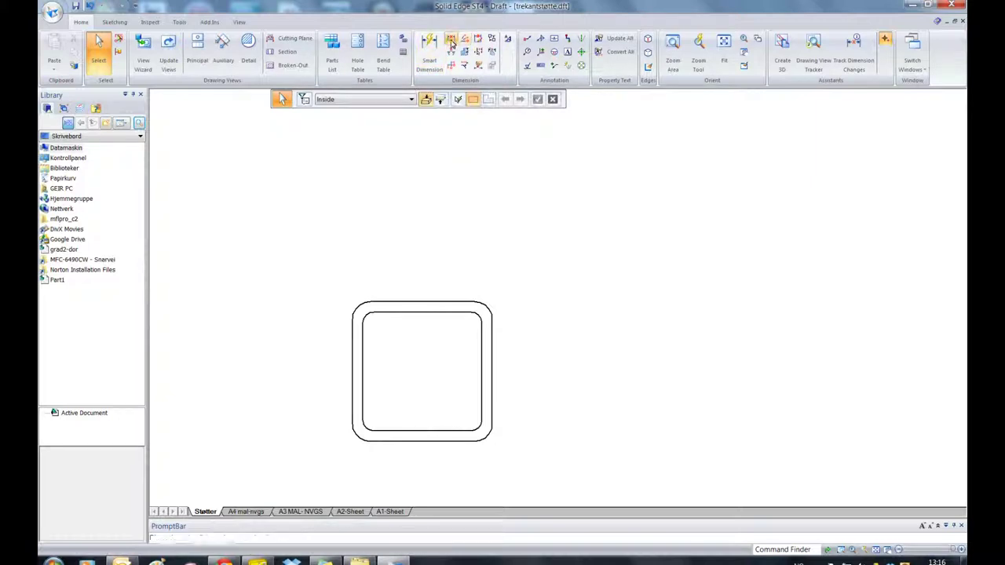
click(353, 358)
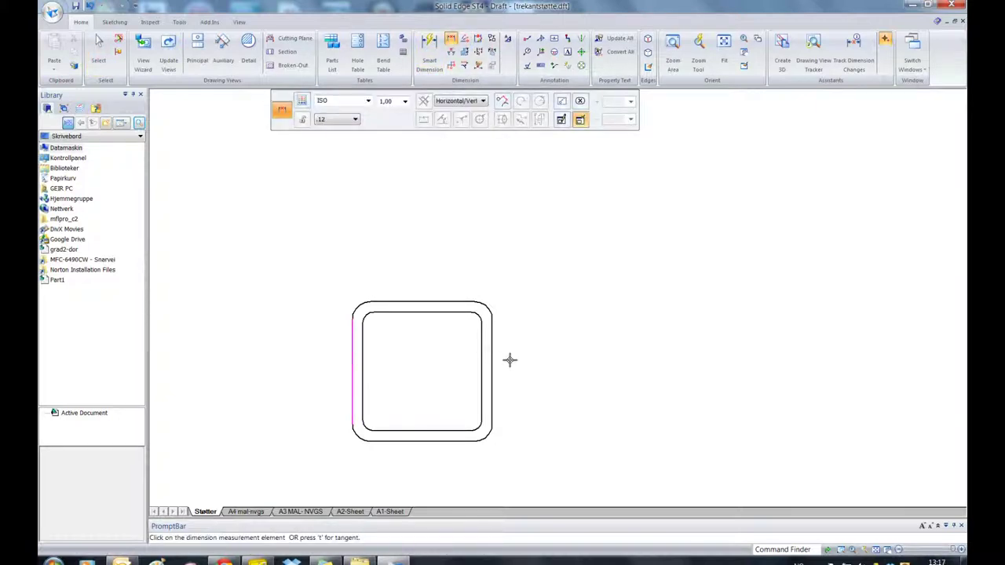
click(491, 361)
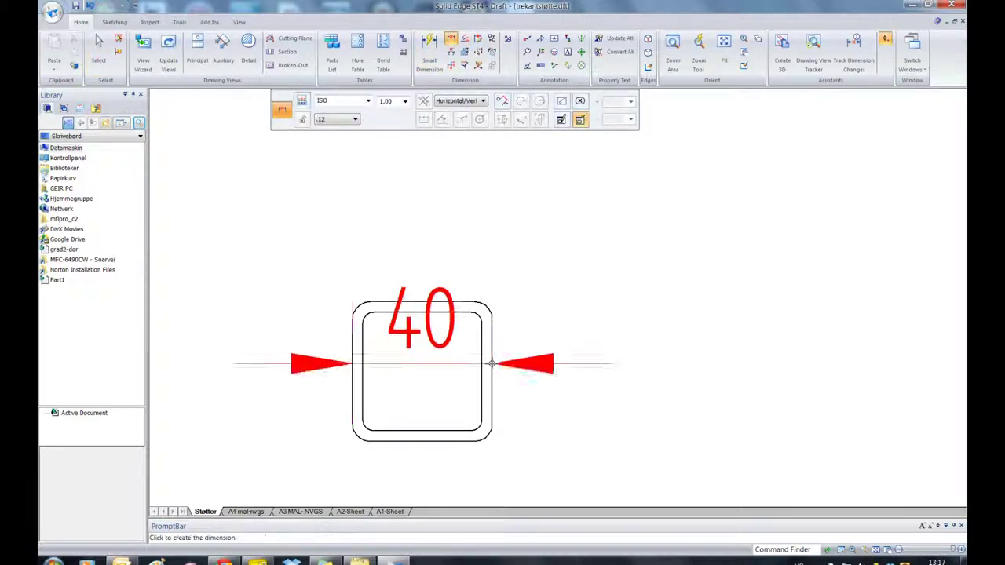
click(454, 238)
Step: Open the Dimension Prefix settings for the width dimension above the tube's side view
scroll(454, 238, down, 4)
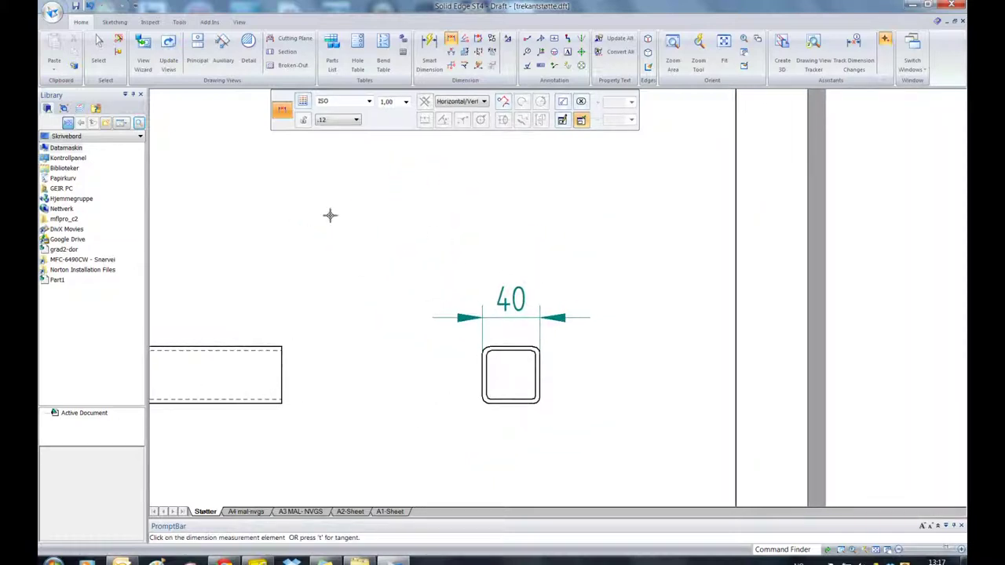
right_click(436, 216)
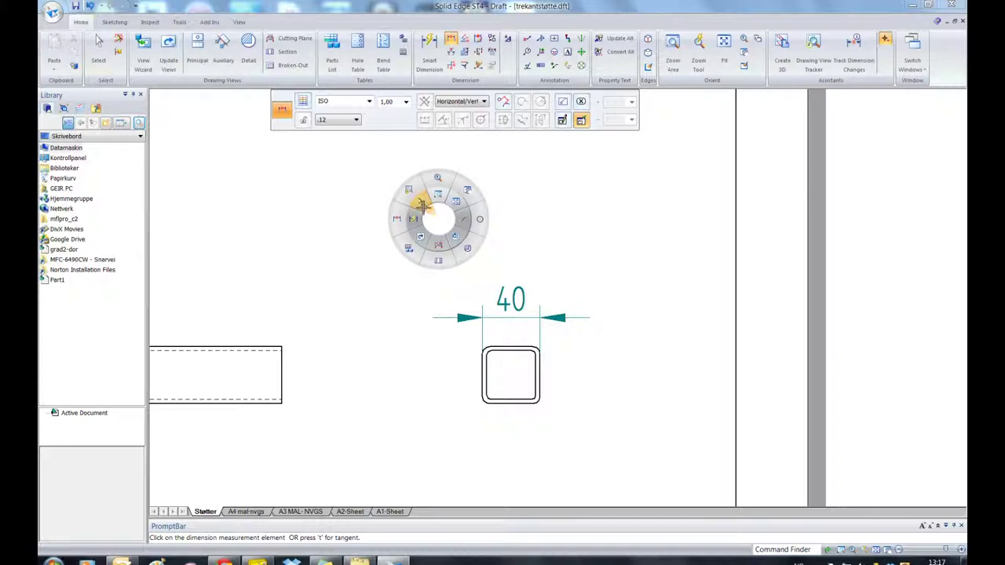
click(418, 206)
click(505, 301)
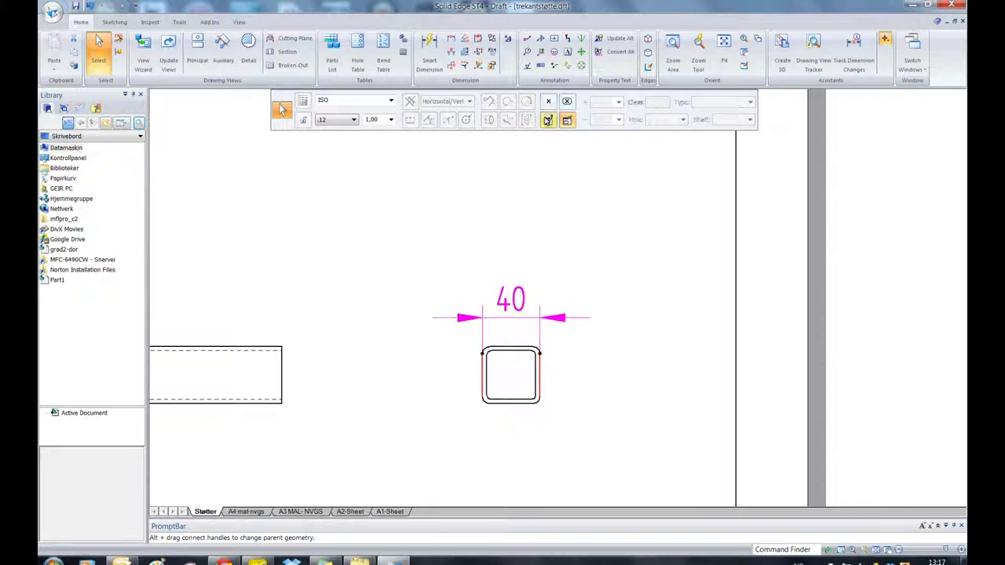
click(547, 120)
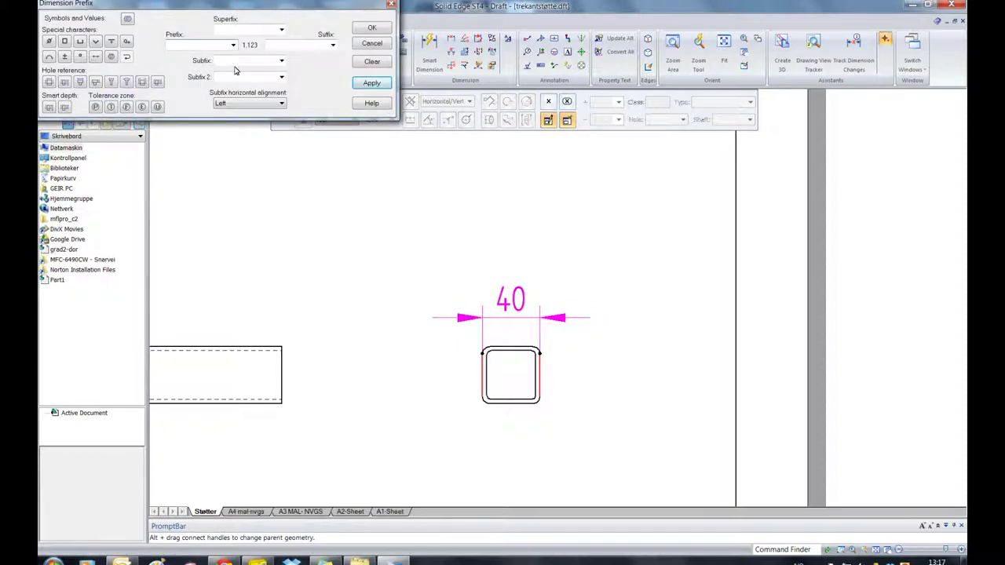